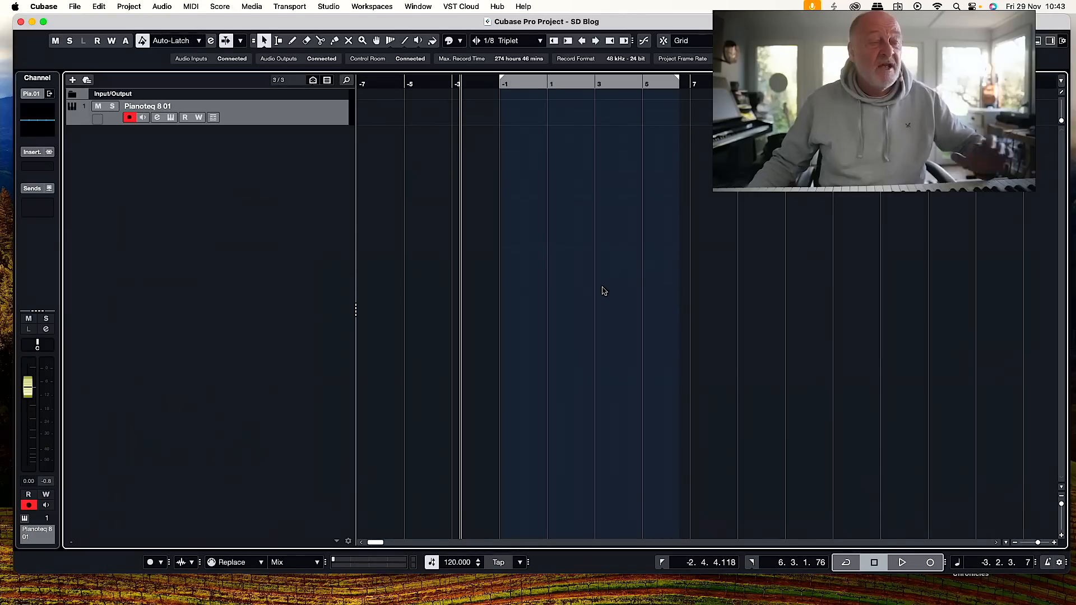
Record a sustained piano chord as a MIDI part on the Pianoteq 8 01 track, starting at bar -1.
{"action": "left_click", "coordinate": [500, 86]}
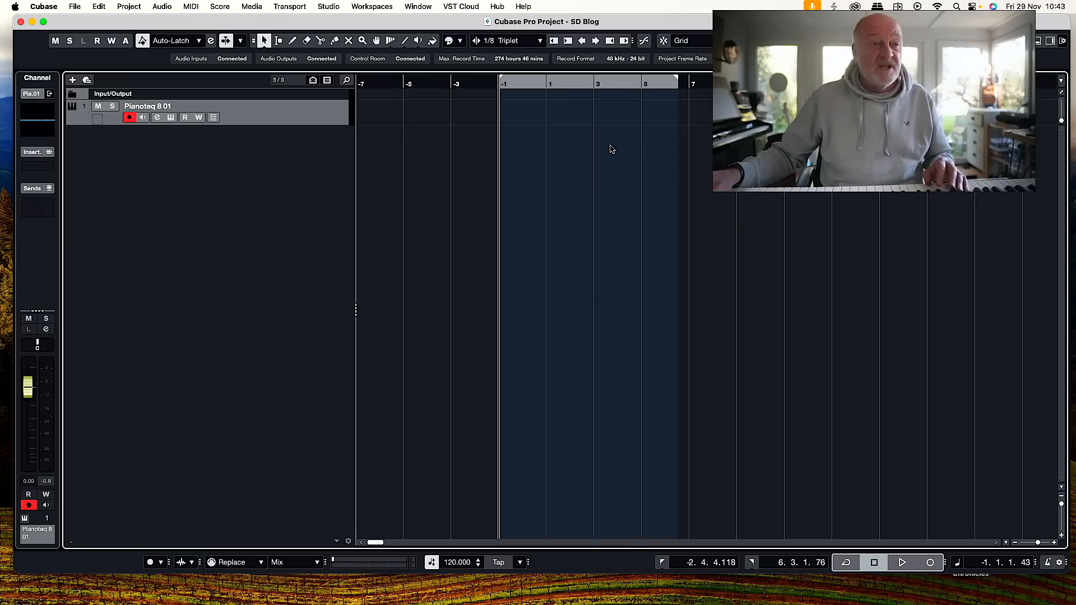
{"action": "key", "text": "KP_Multiply"}
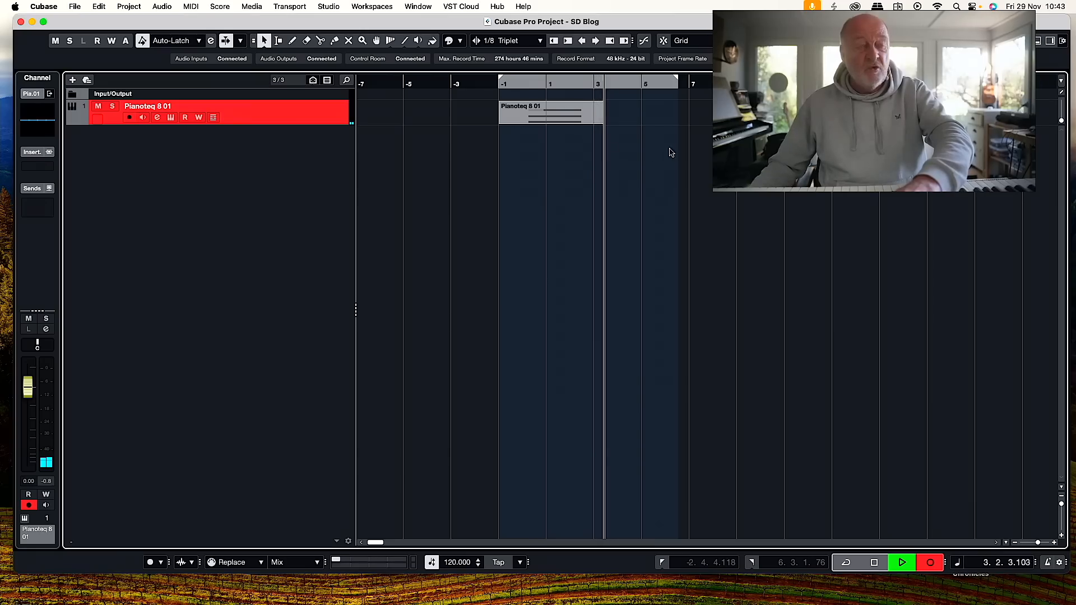
{"action": "key", "text": "space"}
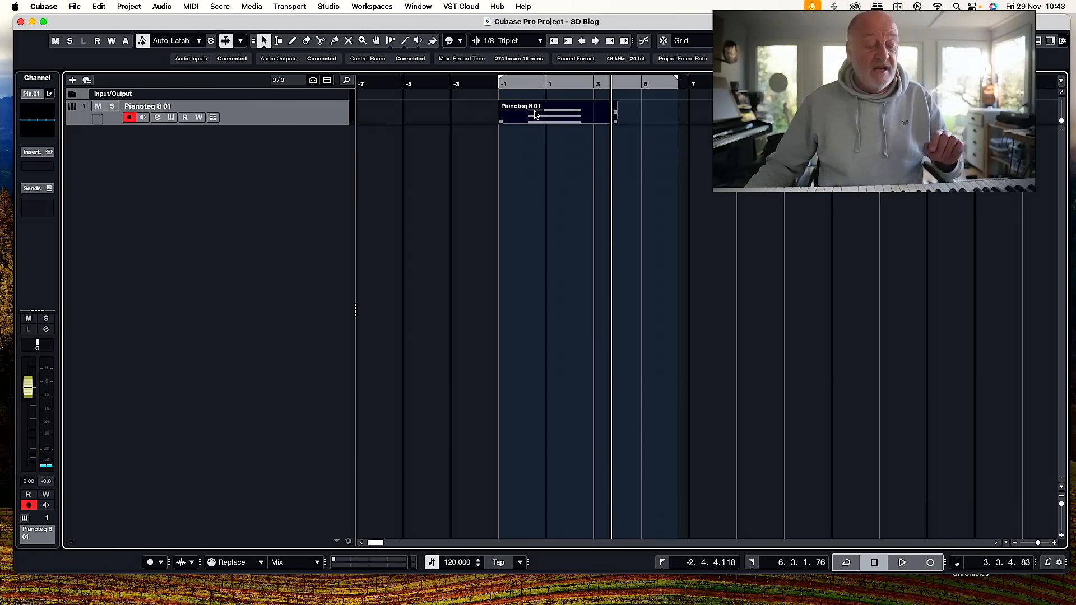
Render the recorded MIDI part in place to audio, using the Channel Settings processing option.
{"action": "scroll", "coordinate": [536, 115], "scroll_direction": "right", "scroll_amount": 1}
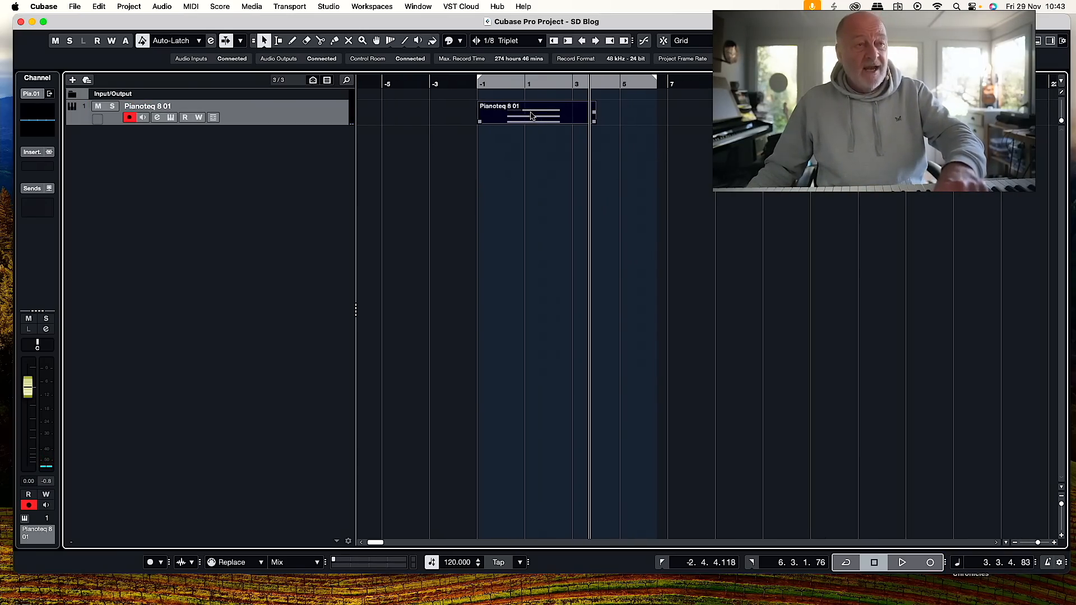
{"action": "right_click", "coordinate": [532, 116]}
{"action": "mouse_move", "coordinate": [533, 117]}
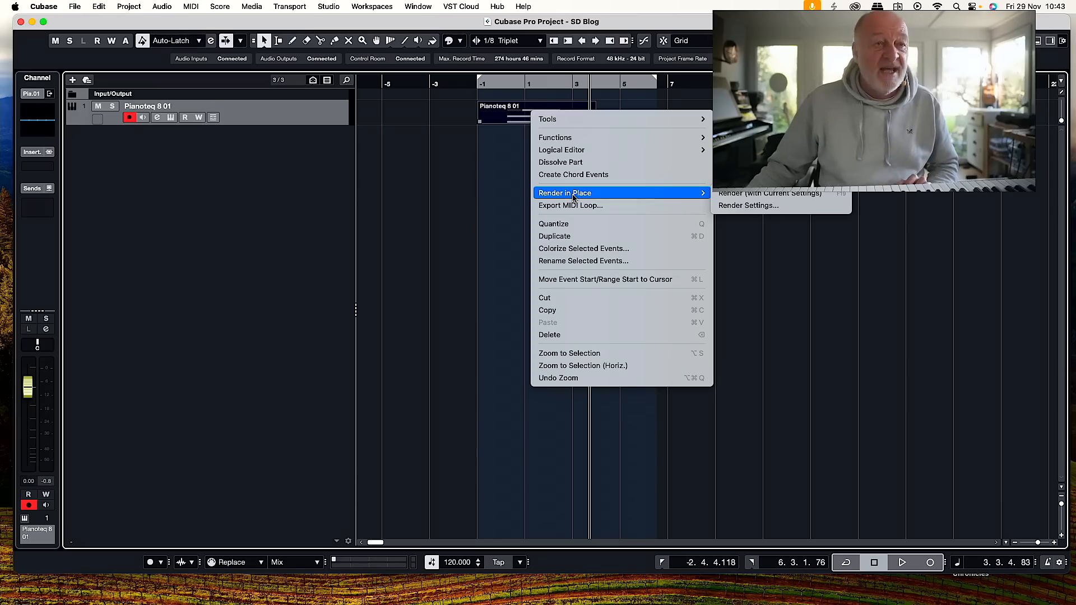
{"action": "left_click", "coordinate": [743, 206]}
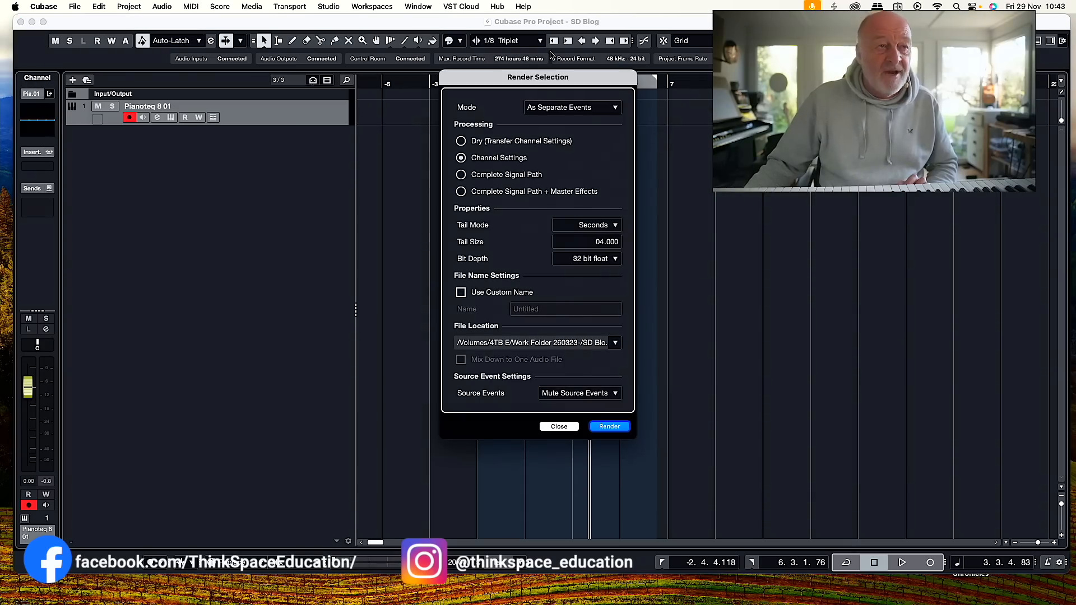
{"action": "left_click_drag", "start_coordinate": [538, 81], "coordinate": [680, 82]}
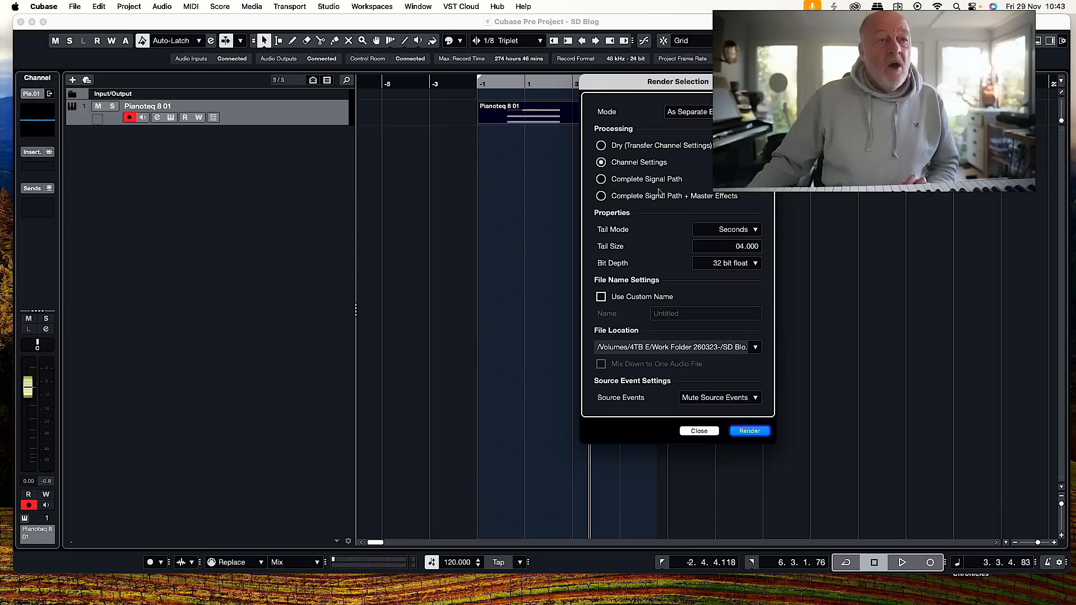
{"action": "left_click", "coordinate": [601, 146]}
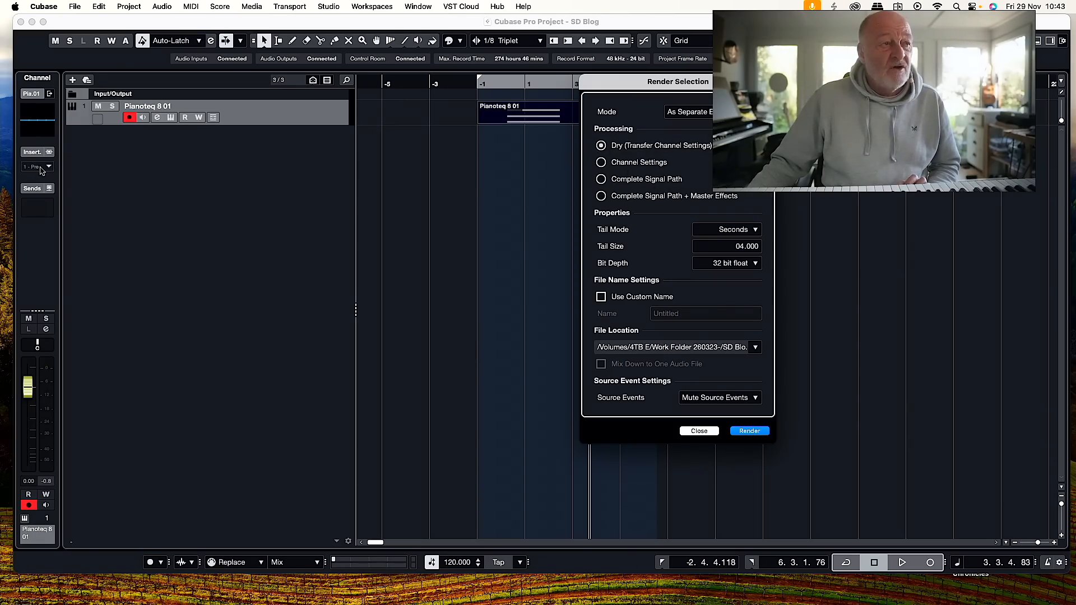
{"action": "left_click", "coordinate": [600, 163]}
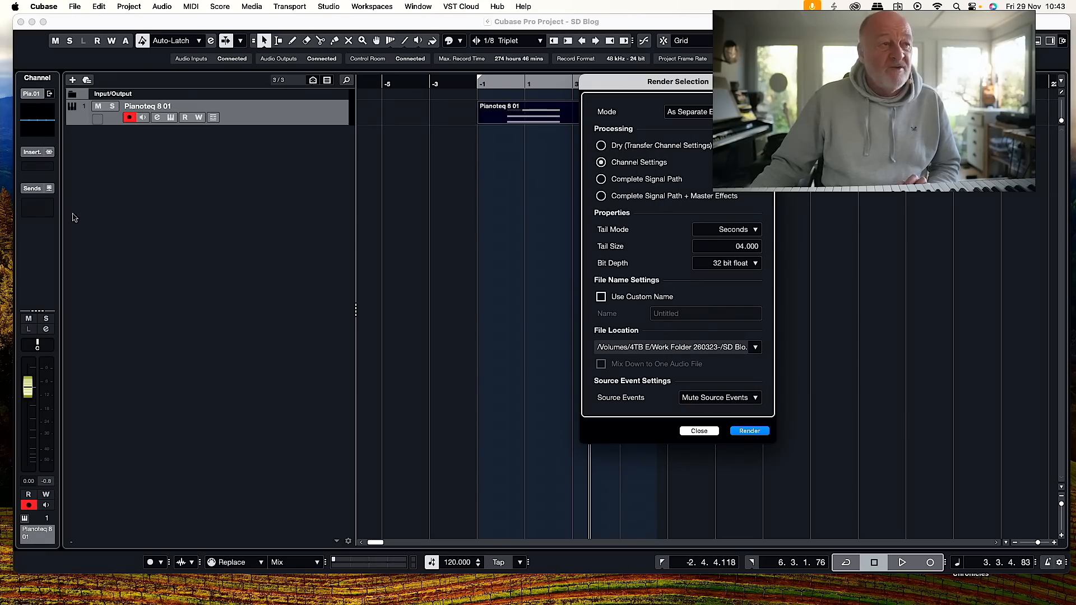
{"action": "left_click", "coordinate": [601, 179]}
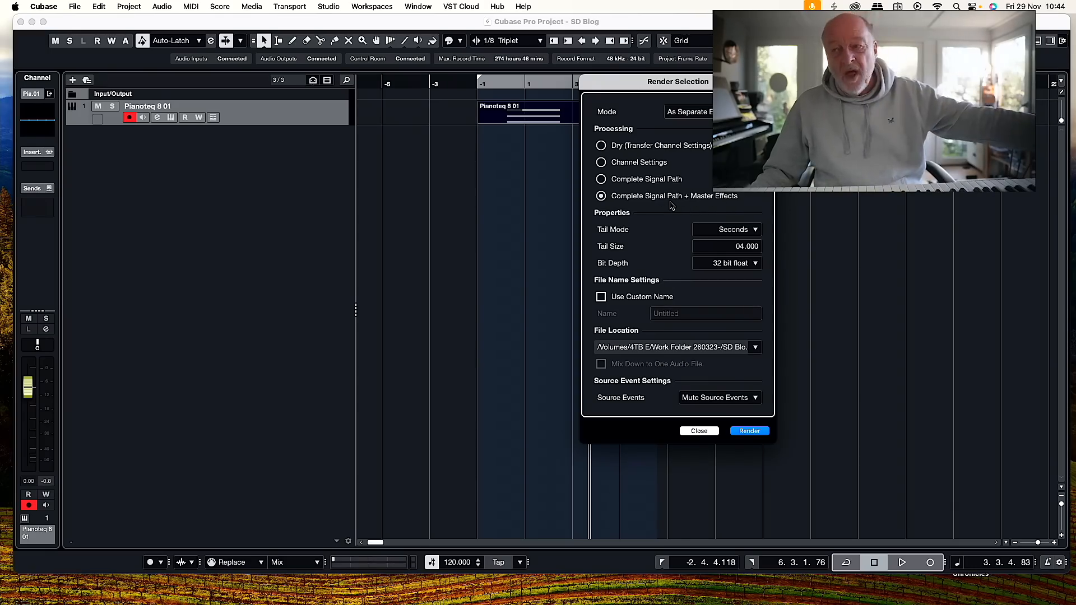
{"action": "left_click", "coordinate": [601, 163]}
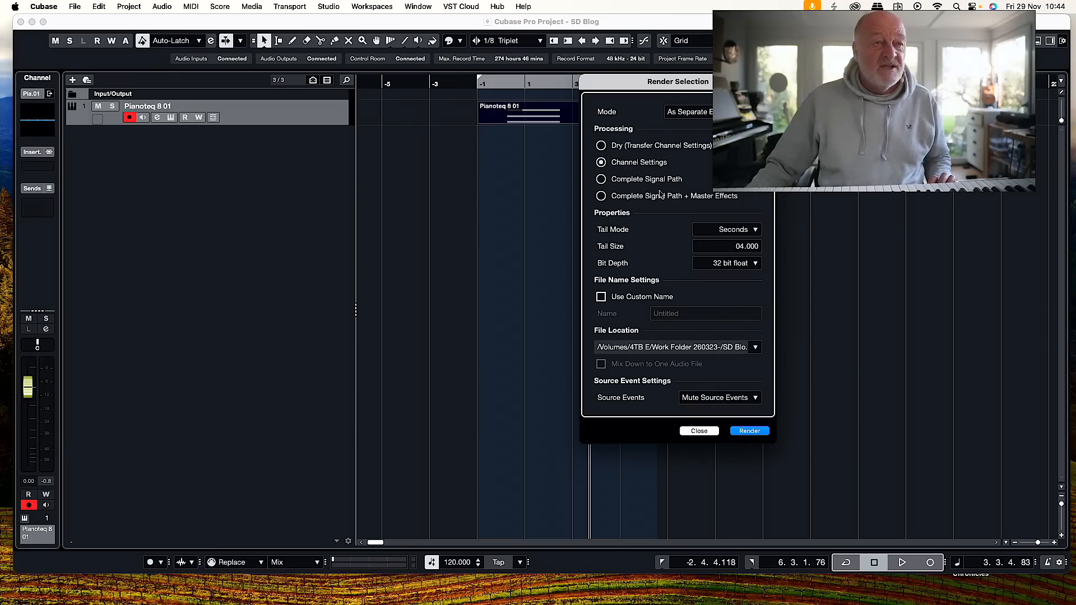
{"action": "left_click", "coordinate": [747, 431]}
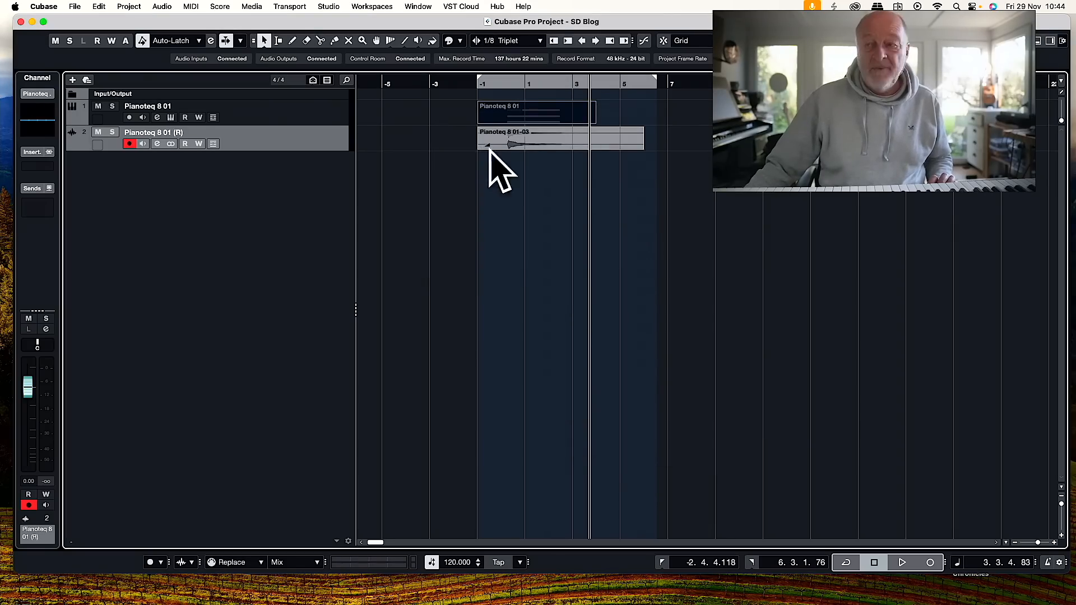
Enlarge the height of the rendered audio track so its waveform can be seen in detail.
{"action": "scroll", "coordinate": [497, 150], "scroll_direction": "left", "scroll_amount": 2}
{"action": "scroll", "coordinate": [505, 150], "scroll_direction": "right", "scroll_amount": 1}
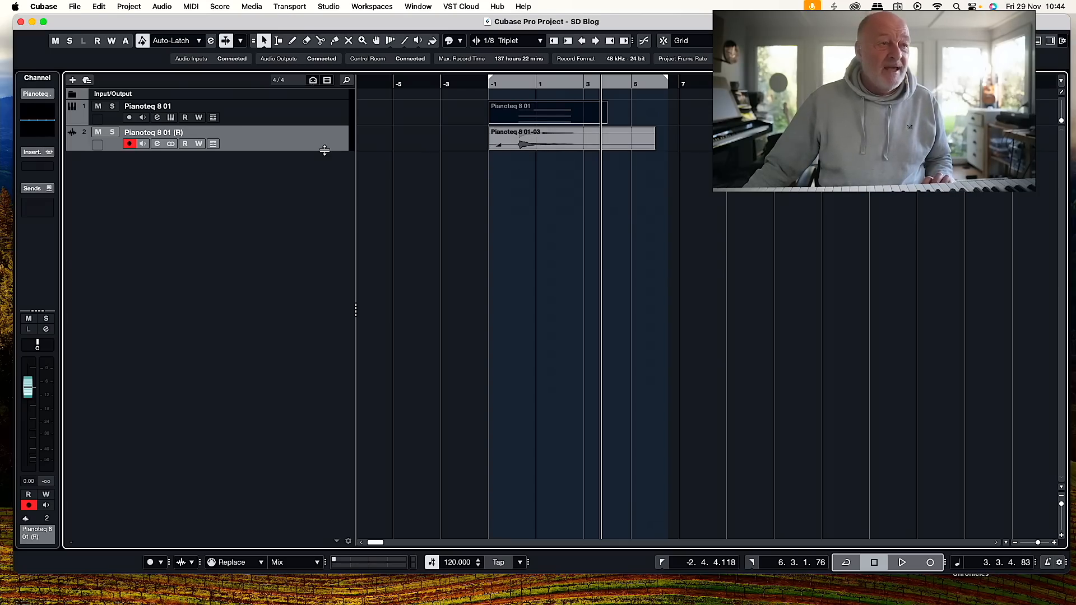
{"action": "left_click_drag", "start_coordinate": [324, 150], "coordinate": [345, 372]}
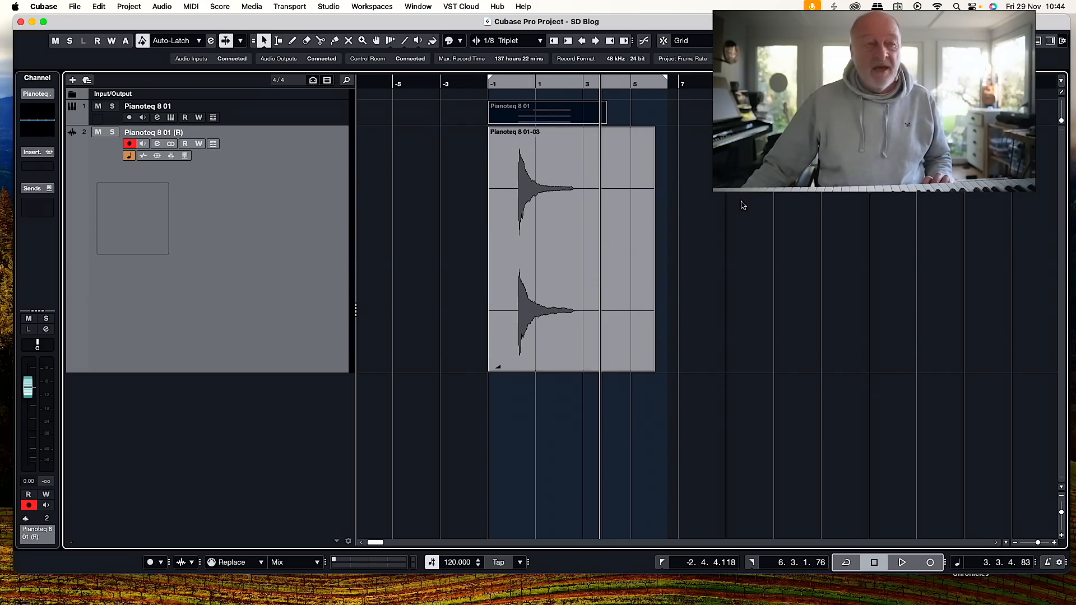
Trim the silence before the attack of the rendered audio event, move the event to about bar -4 and shorten its tail.
{"action": "scroll", "coordinate": [672, 224], "scroll_direction": "right", "scroll_amount": 2}
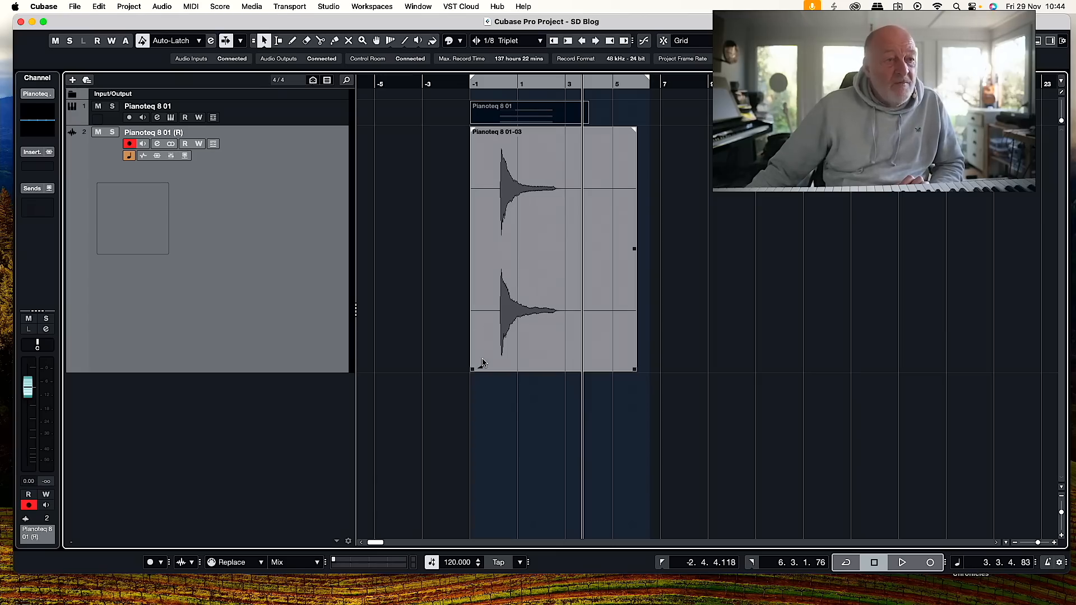
{"action": "scroll", "coordinate": [527, 306], "scroll_direction": "left", "scroll_amount": 5}
{"action": "scroll", "coordinate": [540, 320], "scroll_direction": "up", "scroll_amount": 5}
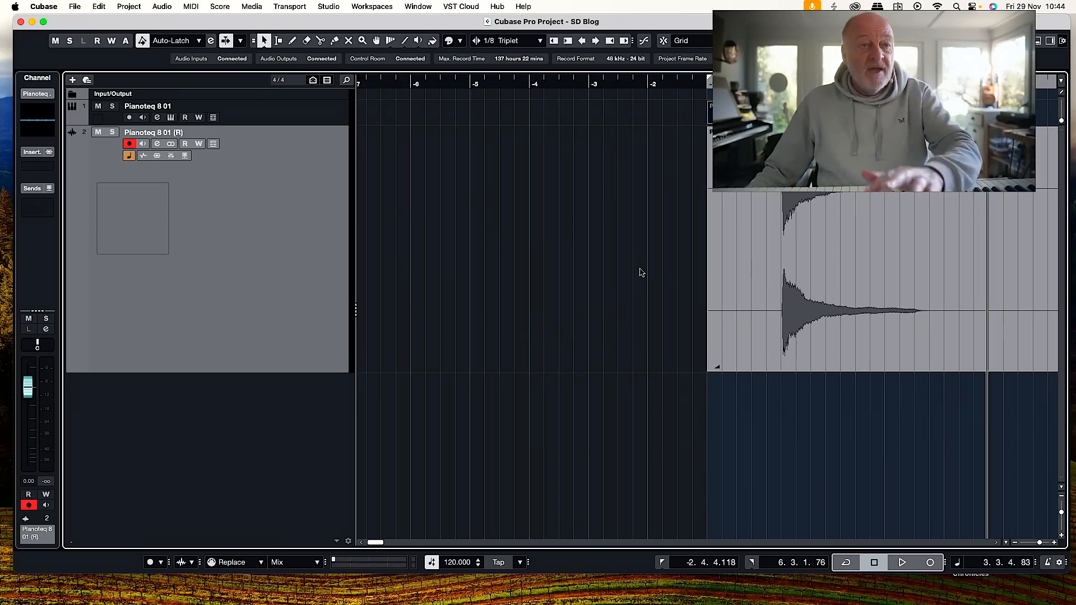
{"action": "scroll", "coordinate": [643, 269], "scroll_direction": "right", "scroll_amount": 4}
{"action": "scroll", "coordinate": [647, 269], "scroll_direction": "right", "scroll_amount": 1}
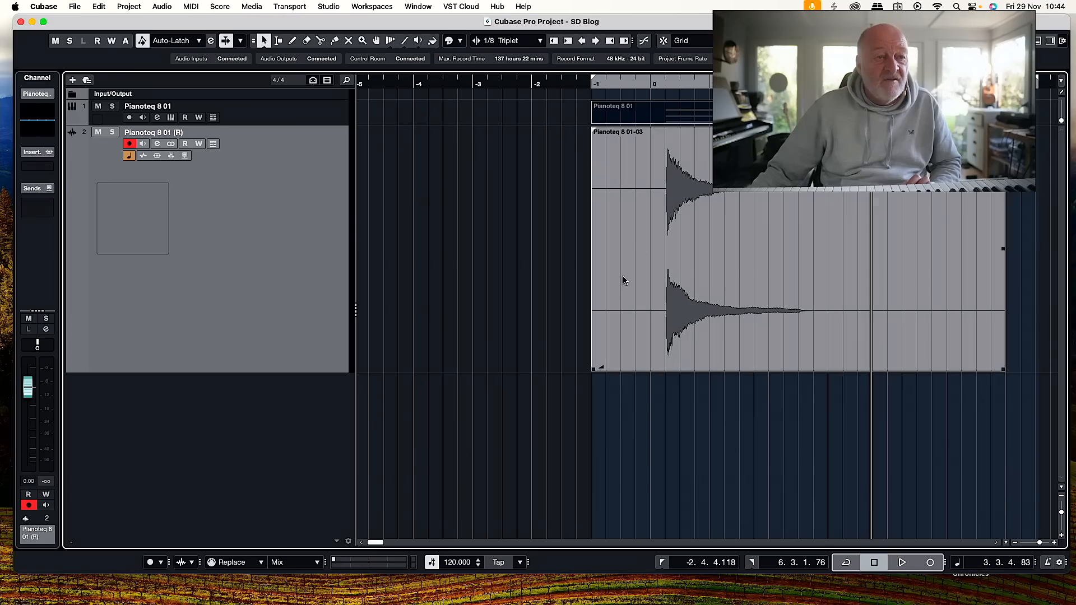
{"action": "scroll", "coordinate": [597, 387], "scroll_direction": "left", "scroll_amount": 5}
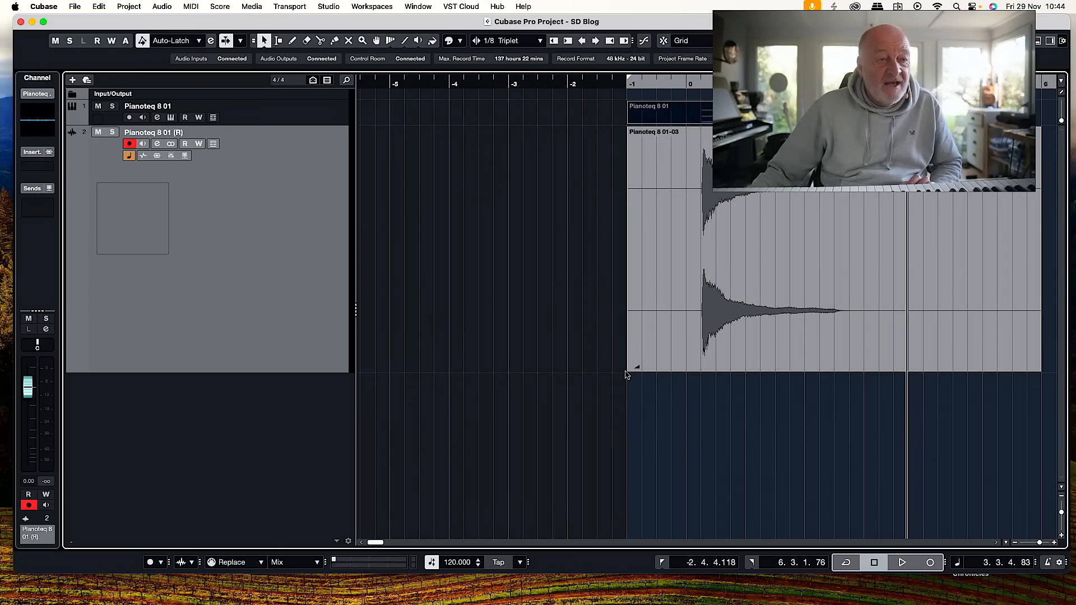
{"action": "left_click_drag", "start_coordinate": [630, 369], "coordinate": [702, 373]}
{"action": "left_click_drag", "start_coordinate": [765, 226], "coordinate": [507, 245]}
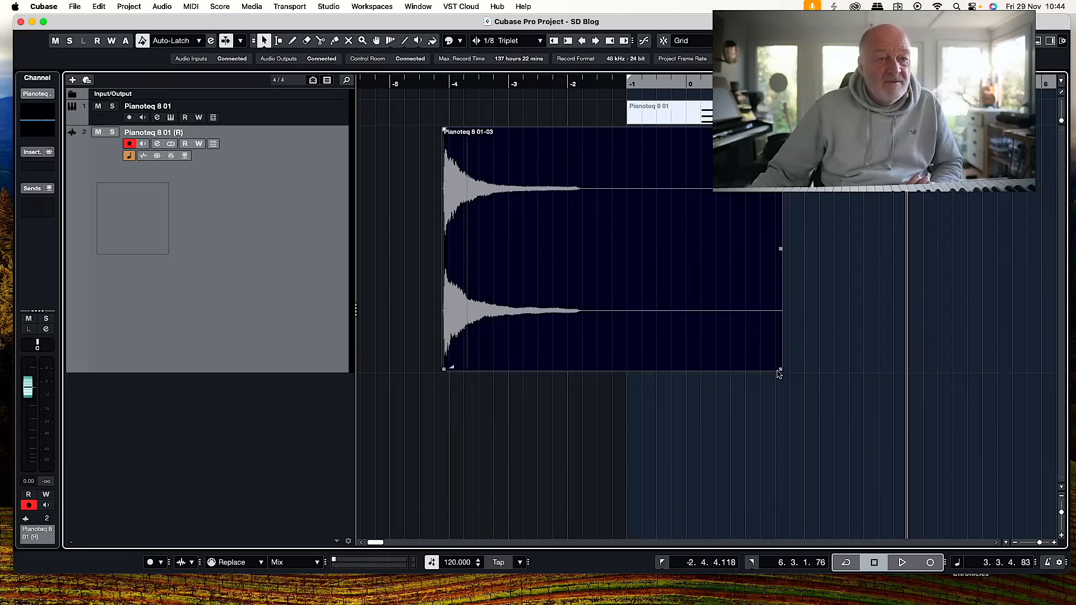
{"action": "left_click_drag", "start_coordinate": [780, 368], "coordinate": [710, 370]}
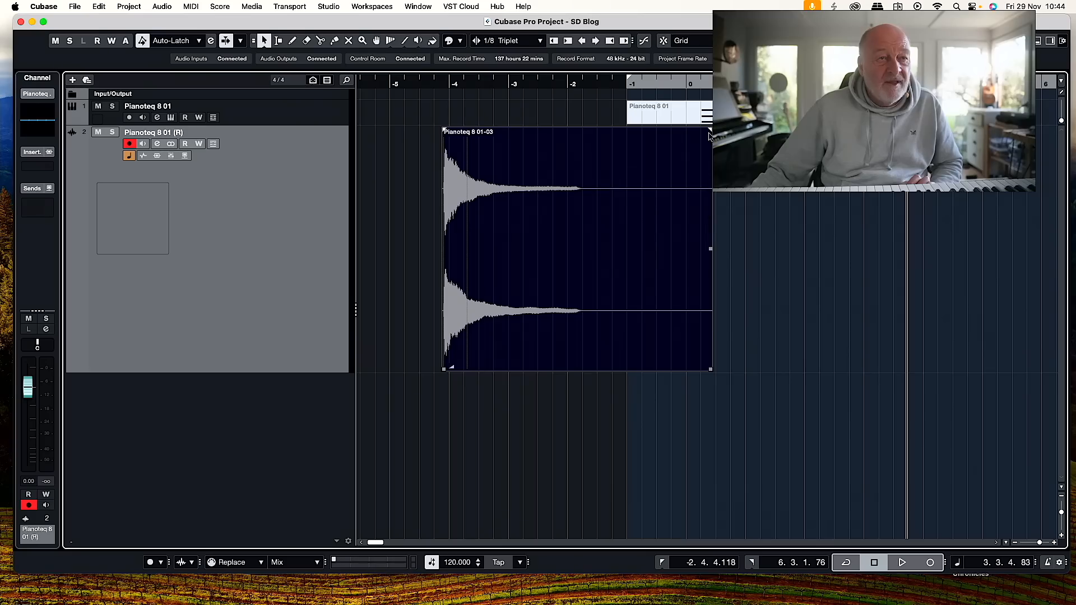
Add a fade-out of about one bar to the audio event and bounce it, replacing the original event.
{"action": "left_click_drag", "start_coordinate": [708, 130], "coordinate": [641, 130]}
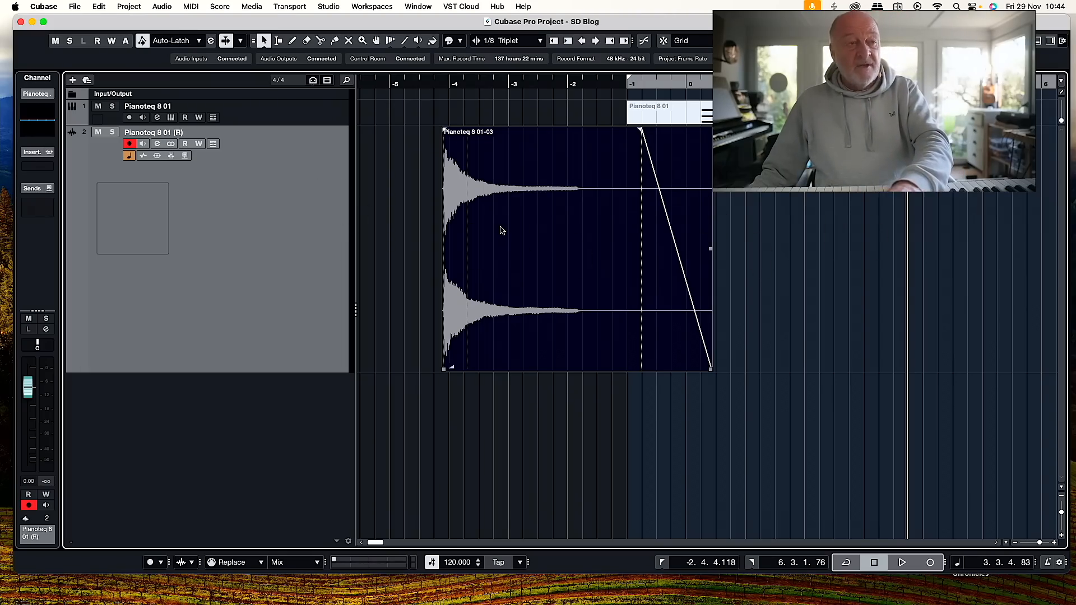
{"action": "key", "text": "b"}
{"action": "left_click", "coordinate": [610, 230]}
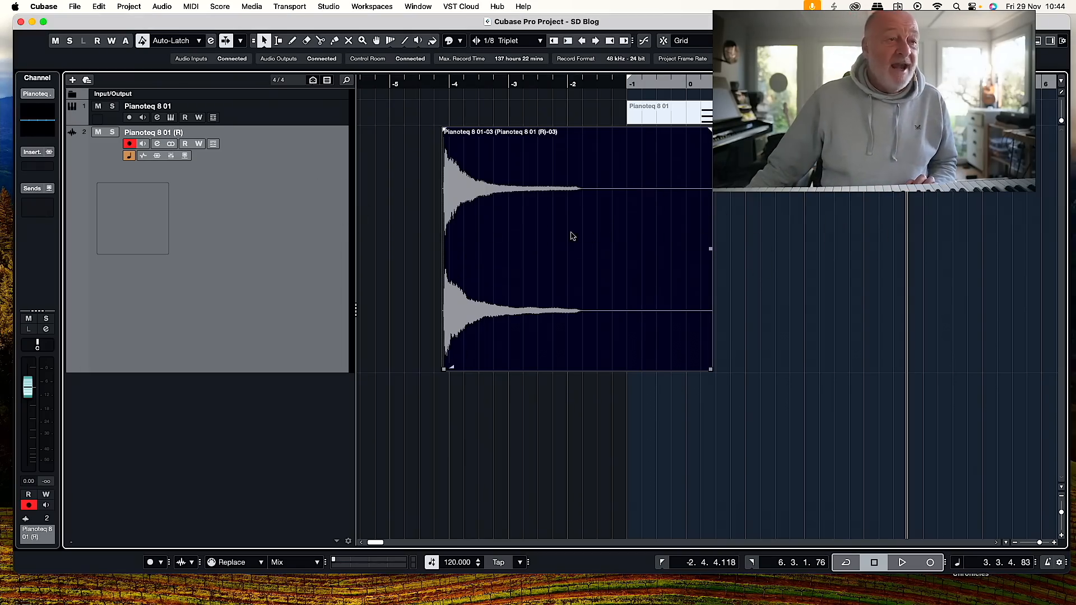
Move the bounced audio event earlier on the track so it starts at about bar -7.
{"action": "left_click_drag", "start_coordinate": [485, 226], "coordinate": [435, 224]}
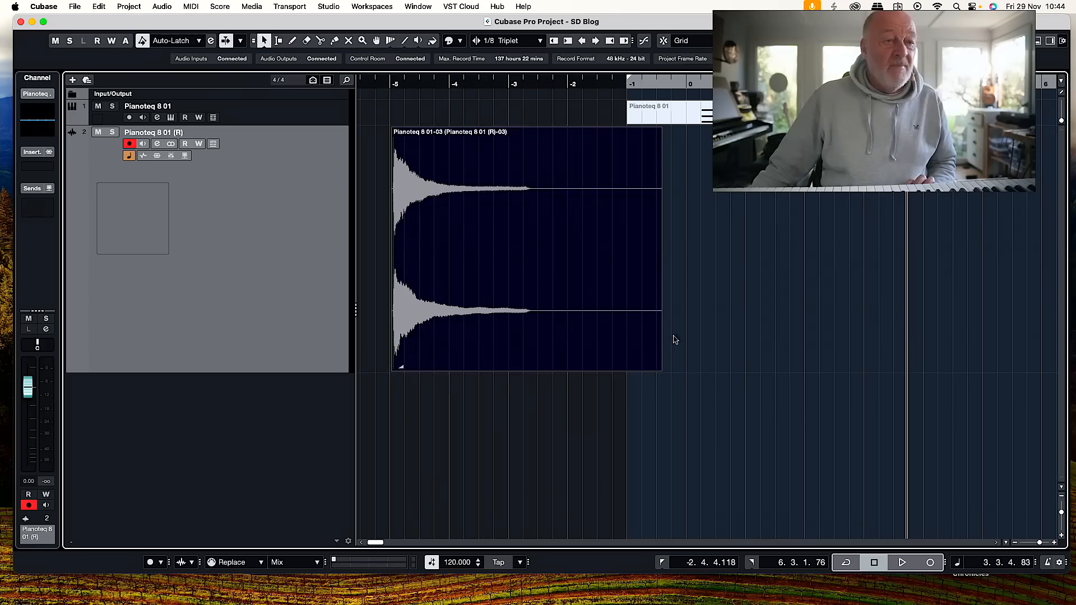
{"action": "left_click_drag", "start_coordinate": [661, 368], "coordinate": [964, 318]}
{"action": "scroll", "coordinate": [486, 233], "scroll_direction": "left", "scroll_amount": 2}
{"action": "scroll", "coordinate": [486, 233], "scroll_direction": "left", "scroll_amount": 5}
{"action": "left_click_drag", "start_coordinate": [644, 226], "coordinate": [524, 227]}
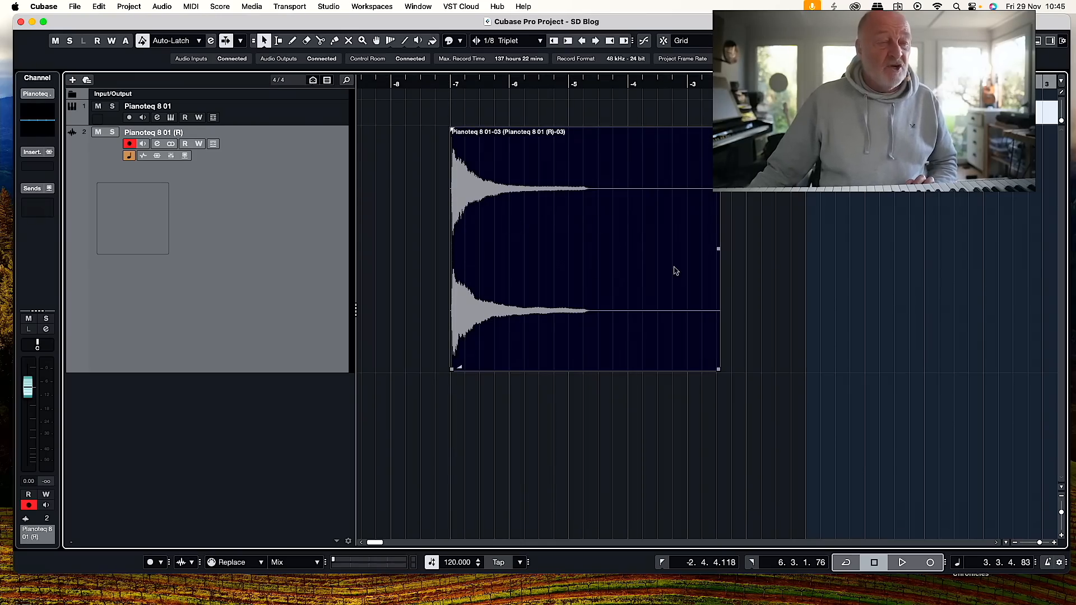
Place a copy of the bounced event after bar -1 and apply the Reverse process to the earlier event.
{"action": "scroll", "coordinate": [556, 237], "scroll_direction": "right", "scroll_amount": 1}
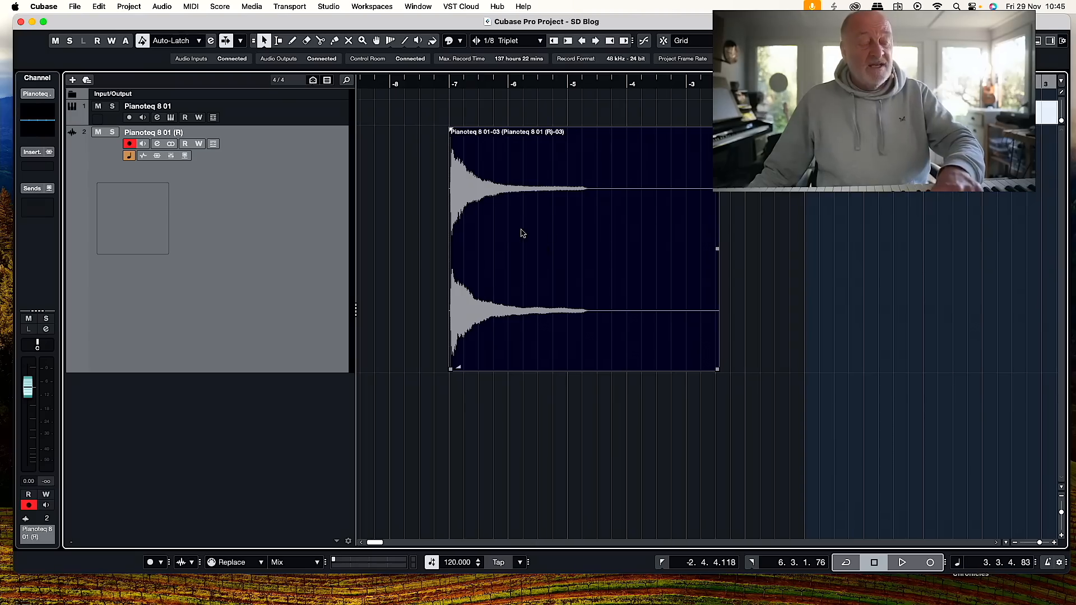
{"action": "left_click_drag", "start_coordinate": [521, 232], "coordinate": [924, 236]}
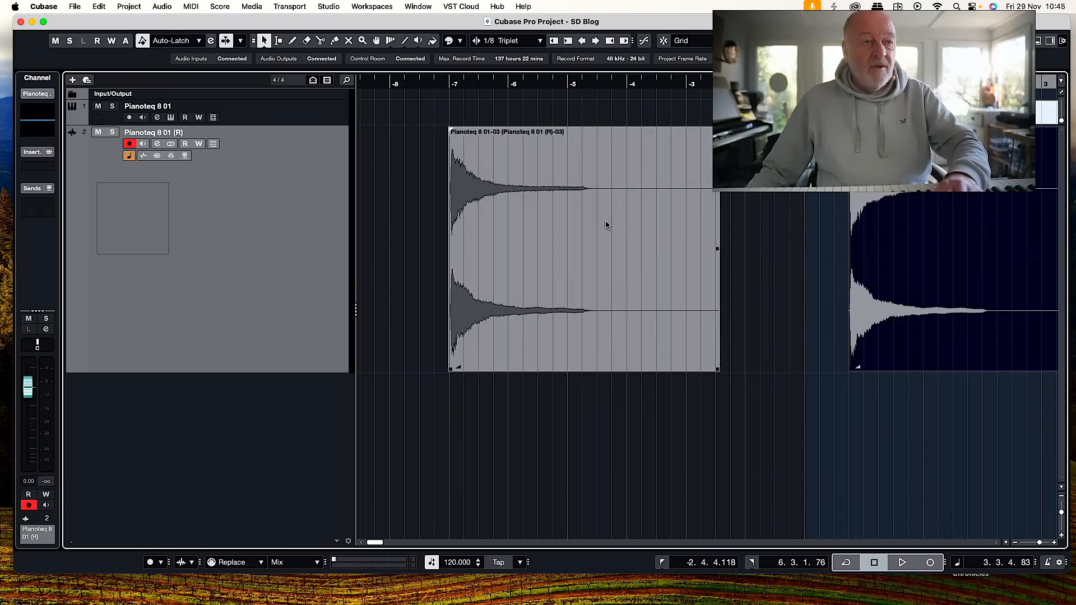
{"action": "left_click", "coordinate": [573, 222]}
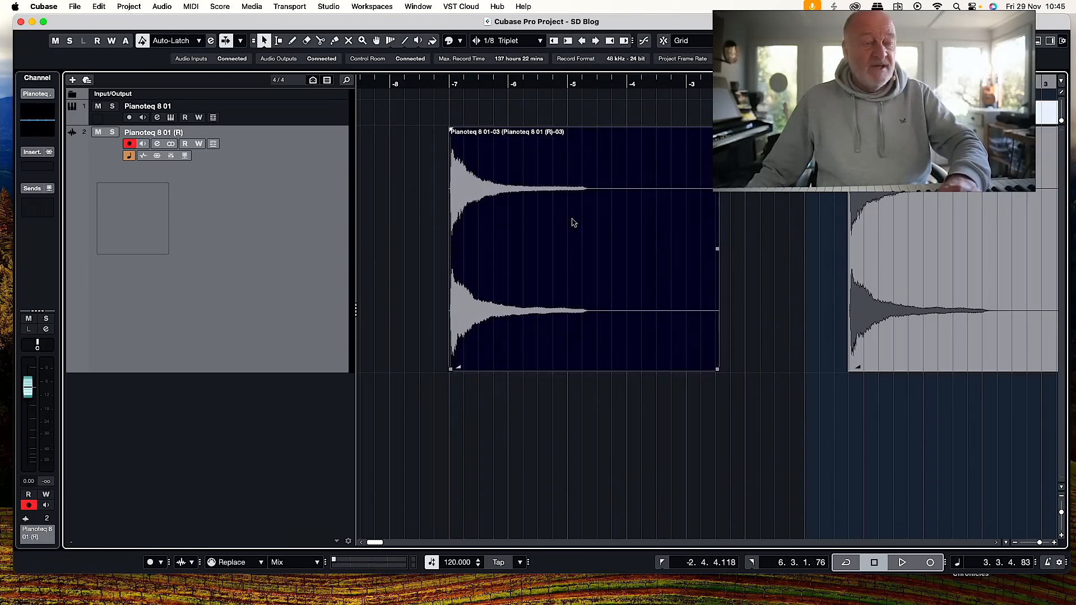
{"action": "right_click", "coordinate": [533, 226]}
{"action": "mouse_move", "coordinate": [548, 251]}
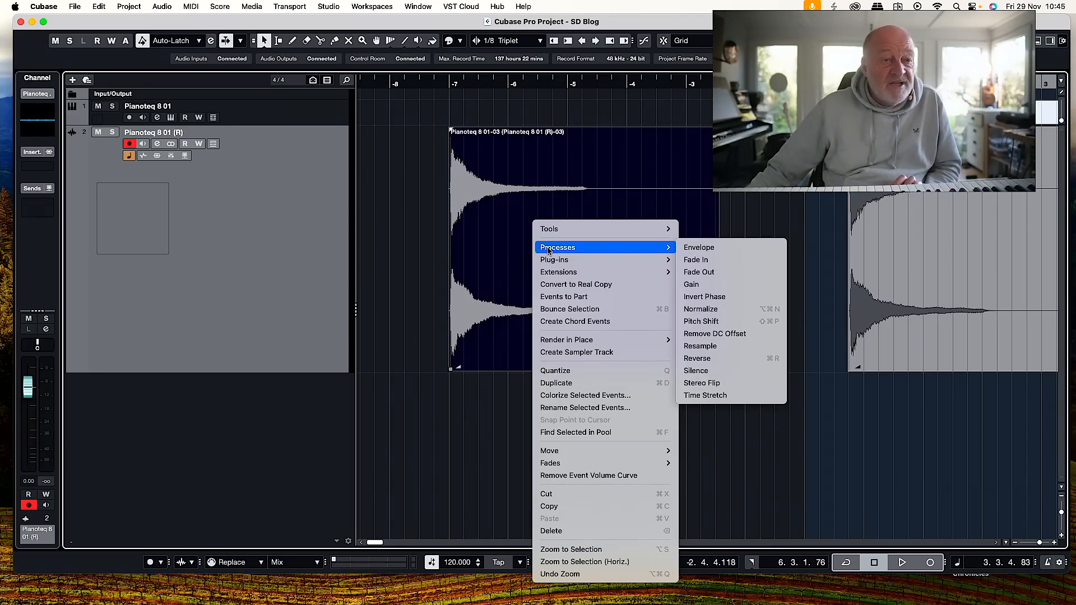
{"action": "left_click", "coordinate": [690, 360]}
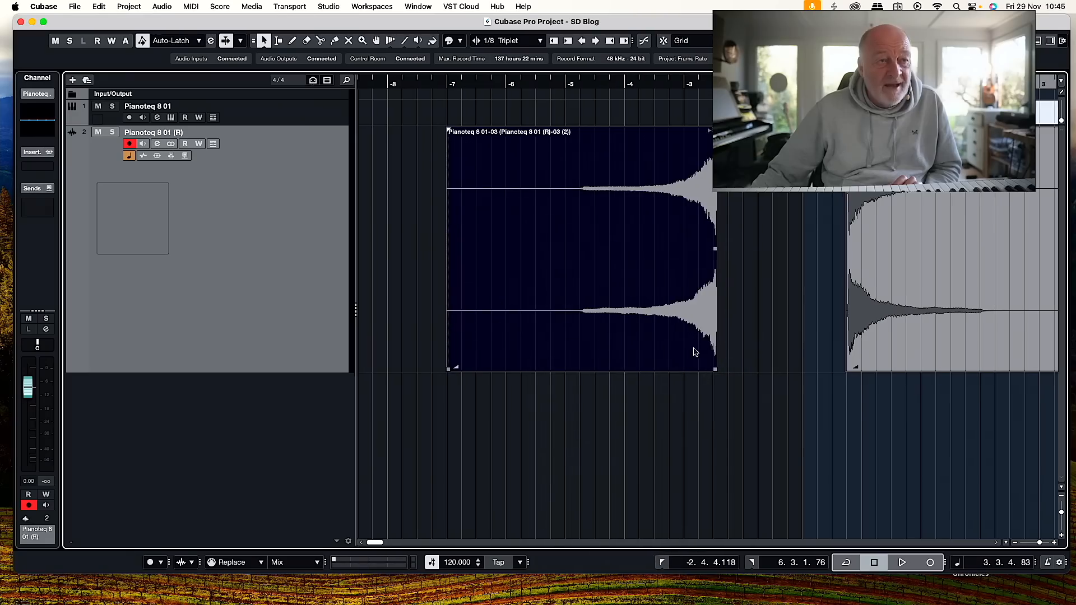
Move the reversed event to start at about bar -8 and play back its swell.
{"action": "left_click_drag", "start_coordinate": [650, 228], "coordinate": [592, 228]}
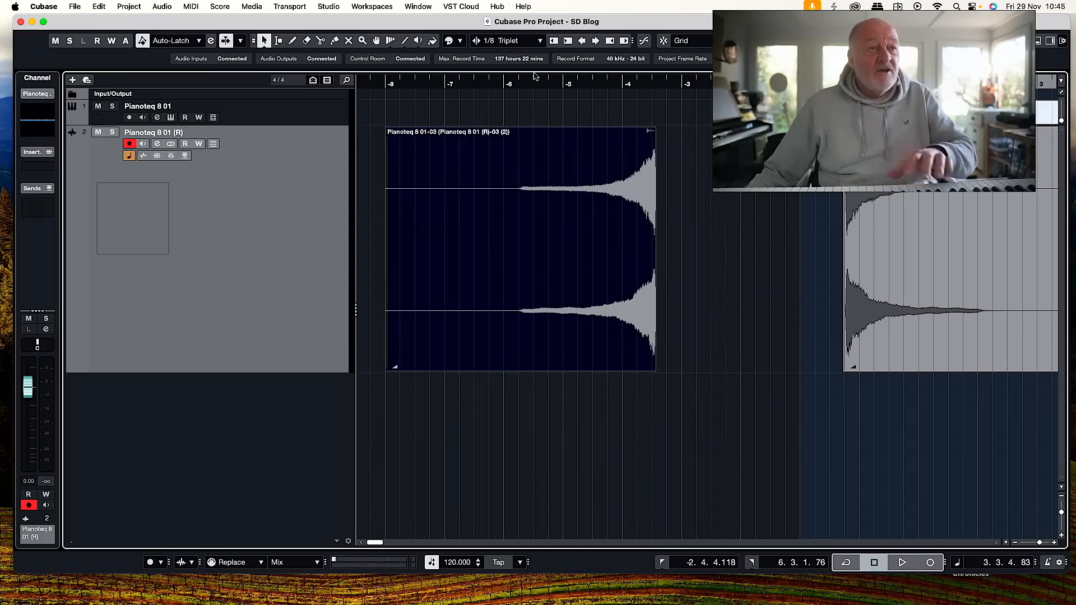
{"action": "left_click", "coordinate": [535, 90]}
{"action": "key", "text": "space"}
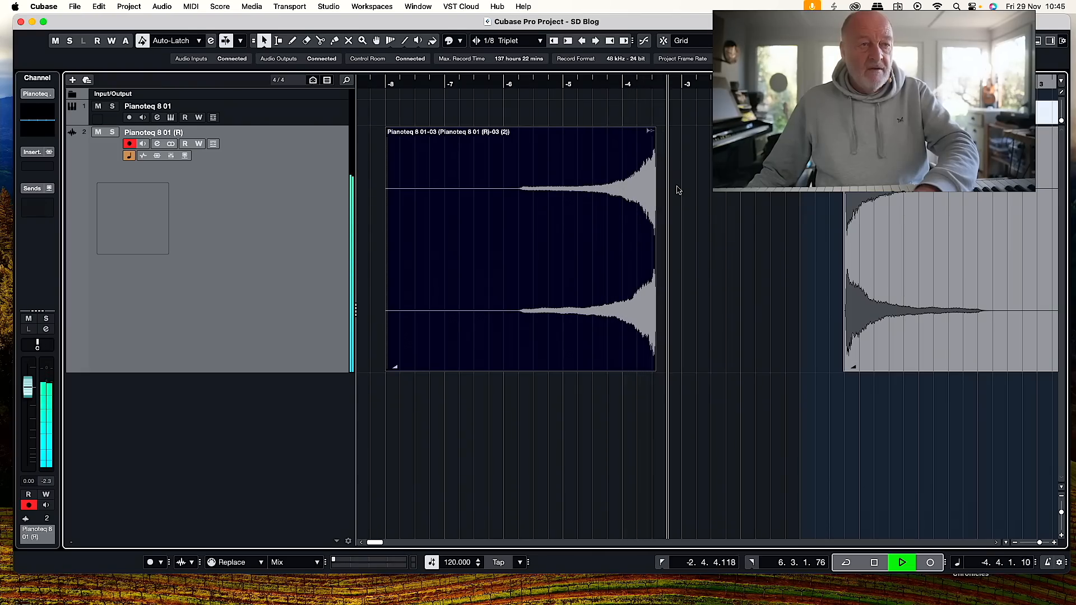
{"action": "key", "text": "space"}
Move the unreversed copy closer to the reversed event and slightly trim the reversed event's end.
{"action": "key", "text": "Right"}
{"action": "left_click_drag", "start_coordinate": [807, 201], "coordinate": [719, 197]}
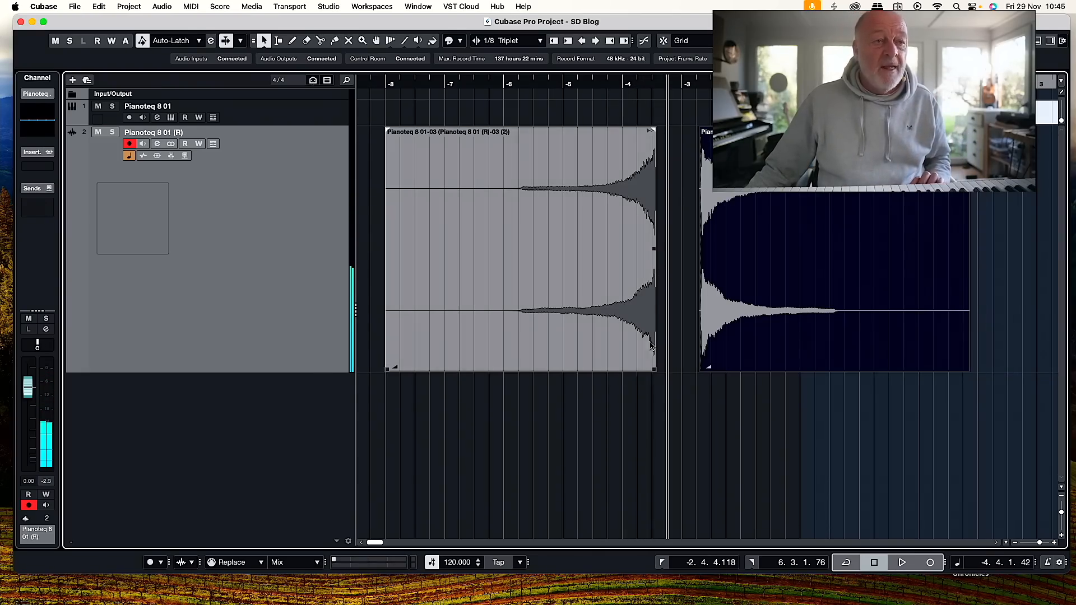
{"action": "left_click_drag", "start_coordinate": [656, 369], "coordinate": [651, 370]}
{"action": "scroll", "coordinate": [651, 370], "scroll_direction": "left", "scroll_amount": 1}
{"action": "scroll", "coordinate": [651, 373], "scroll_direction": "left", "scroll_amount": 1}
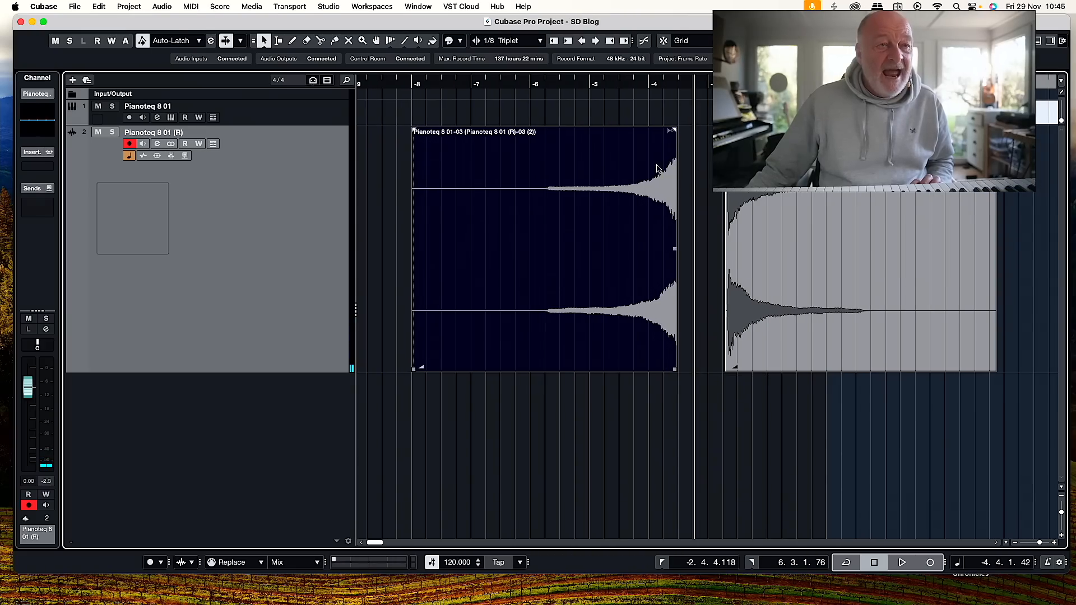
Trim the attack off the start of the unreversed event and butt it against the end of the reversed event.
{"action": "left_click_drag", "start_coordinate": [728, 369], "coordinate": [737, 368]}
{"action": "scroll", "coordinate": [798, 278], "scroll_direction": "left", "scroll_amount": 1}
{"action": "left_click_drag", "start_coordinate": [798, 278], "coordinate": [737, 280]}
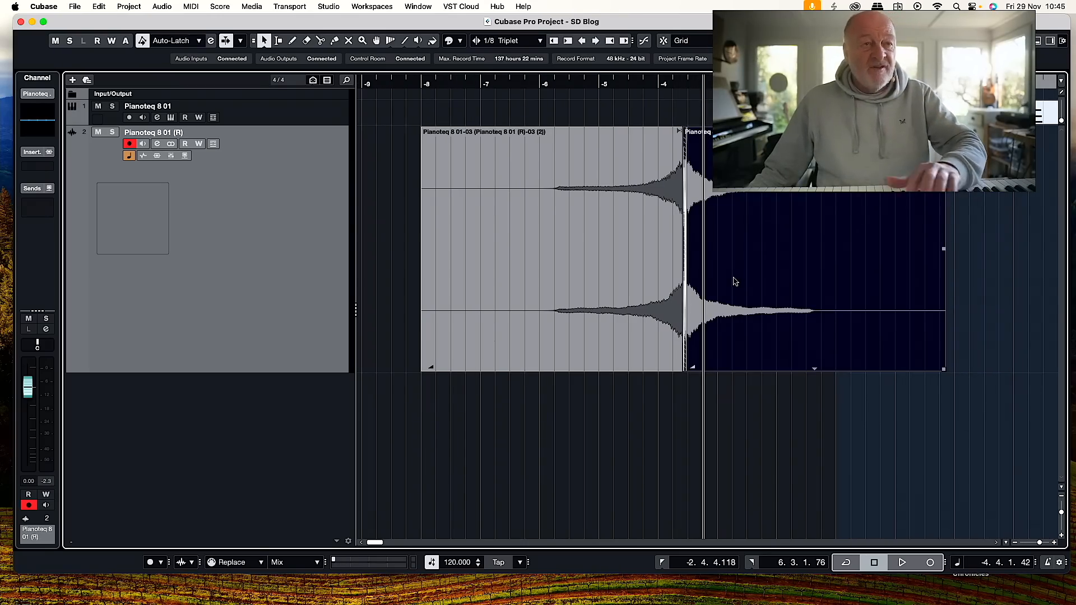
Play back the joined reversed and forward events from about bar -6.
{"action": "left_click", "coordinate": [547, 82]}
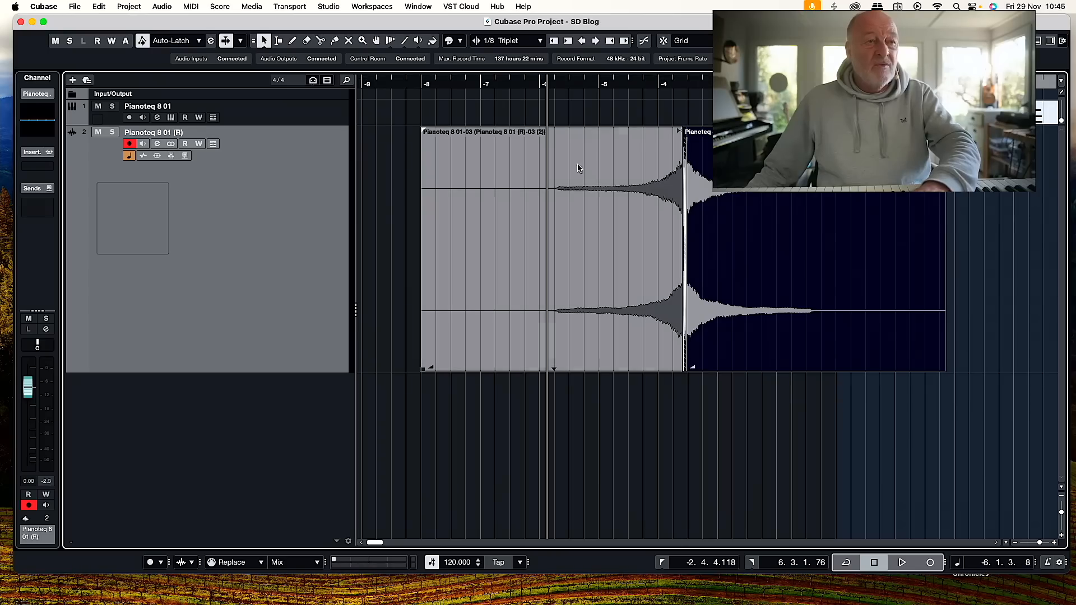
{"action": "key", "text": "space"}
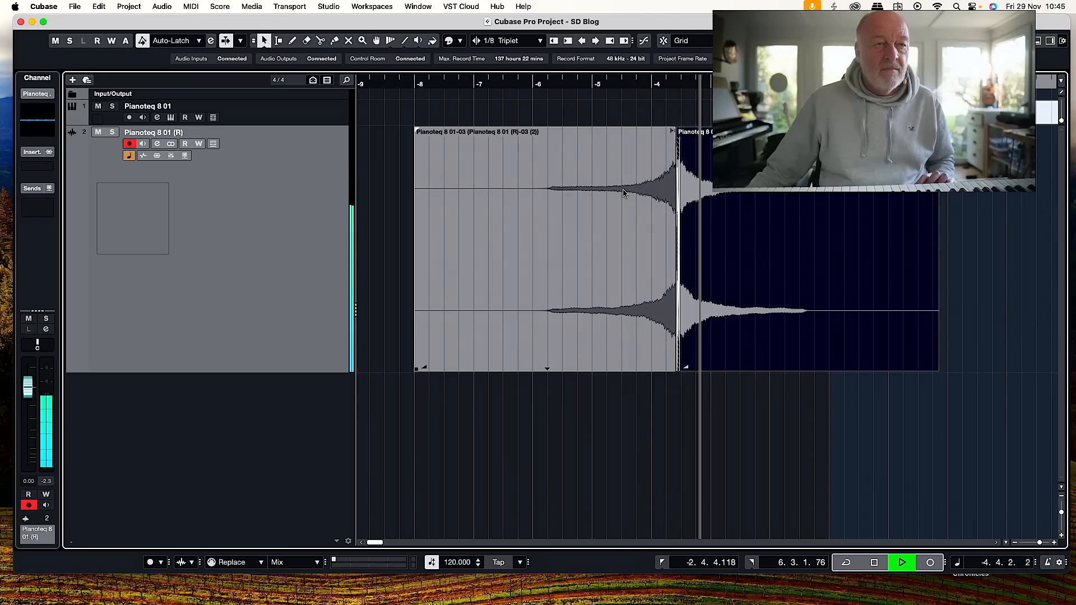
{"action": "key", "text": "space"}
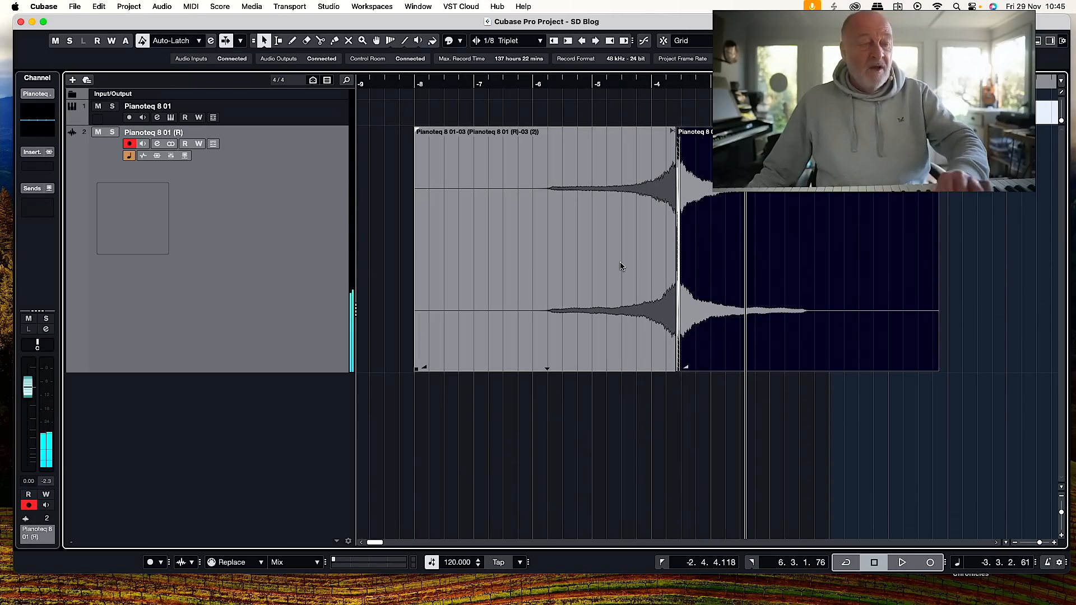
Trim the silence off the start of the reversed event and the end of the forward event.
{"action": "scroll", "coordinate": [415, 372], "scroll_direction": "right", "scroll_amount": 1}
{"action": "left_click_drag", "start_coordinate": [414, 370], "coordinate": [540, 372]}
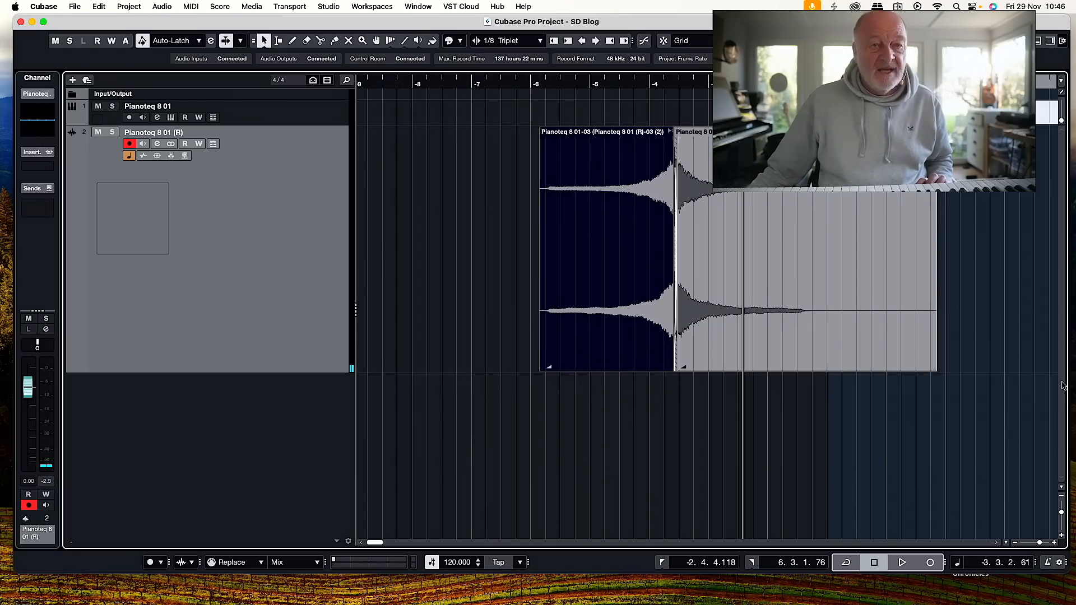
{"action": "left_click_drag", "start_coordinate": [934, 368], "coordinate": [810, 365]}
Glue the reversed and forward events together and bounce the result to a new audio file, replacing the events.
{"action": "left_click", "coordinate": [620, 269], "text": "shift"}
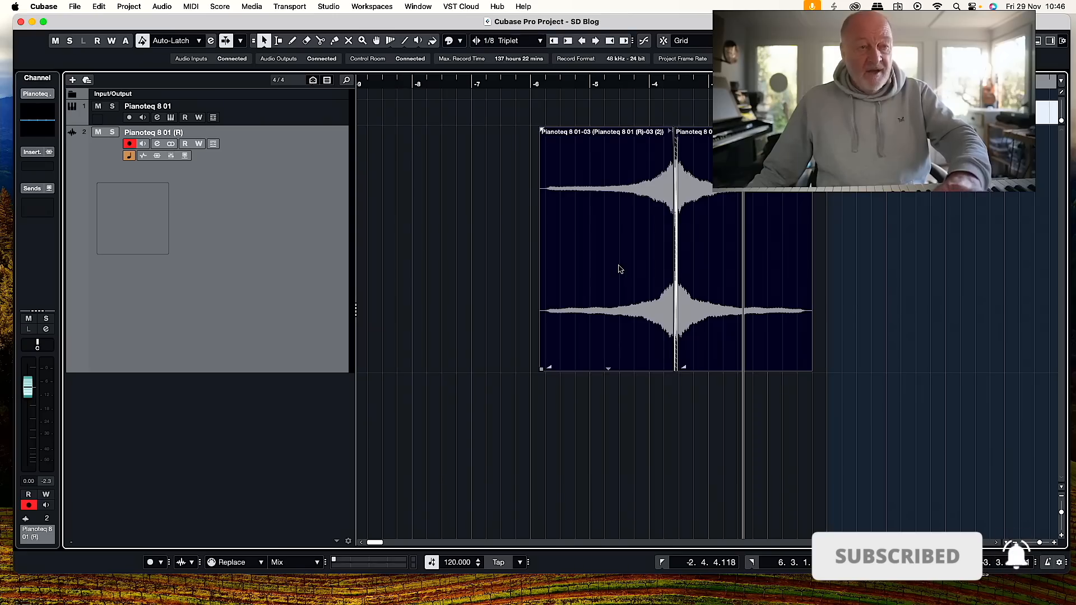
{"action": "key", "text": "4"}
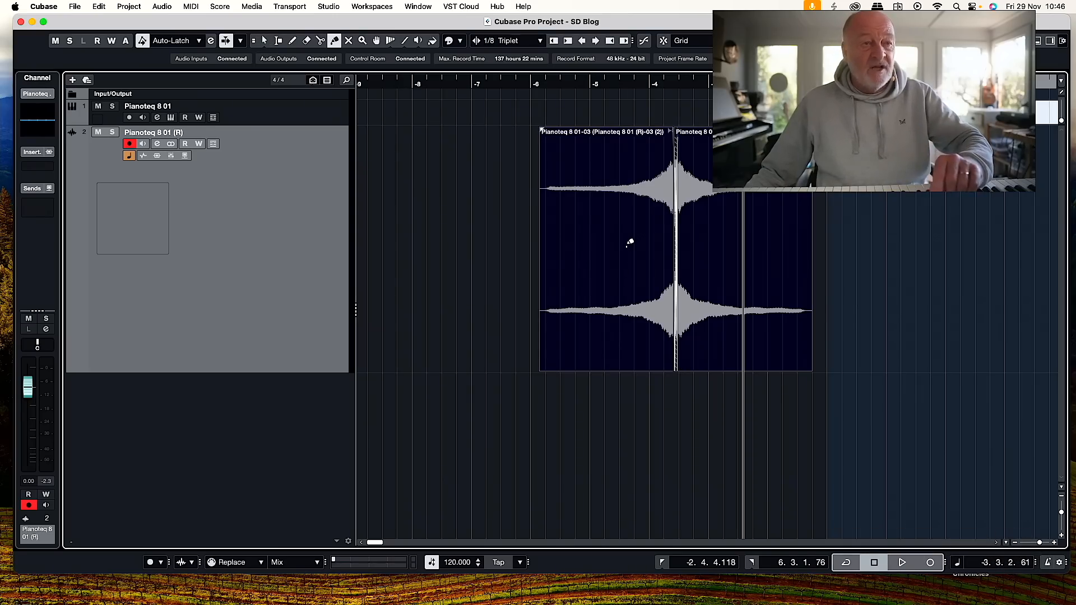
{"action": "left_click", "coordinate": [629, 243]}
{"action": "key", "text": "1"}
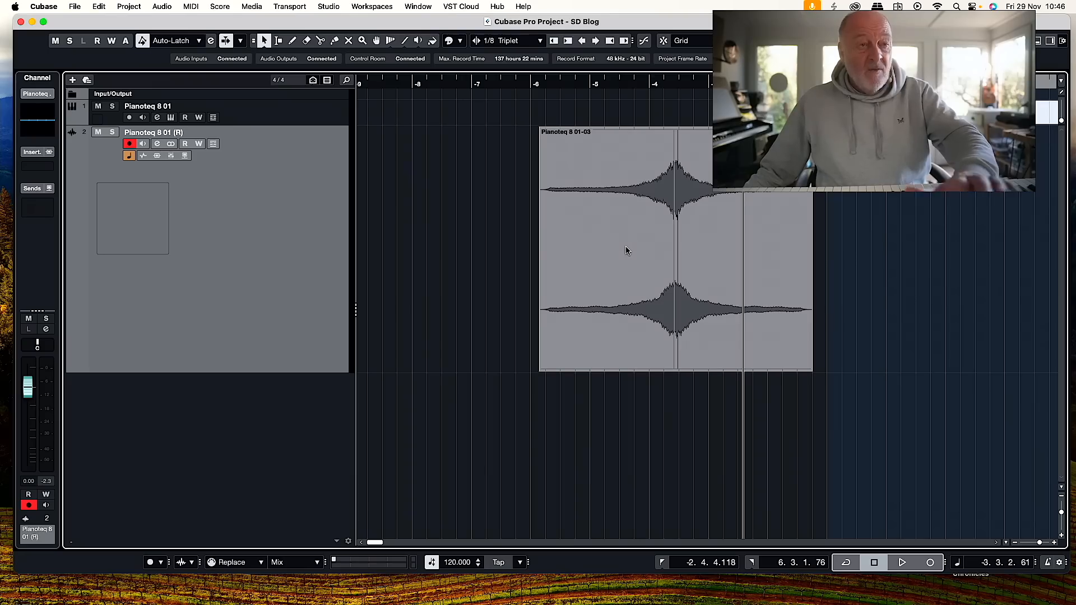
{"action": "left_click", "coordinate": [628, 251]}
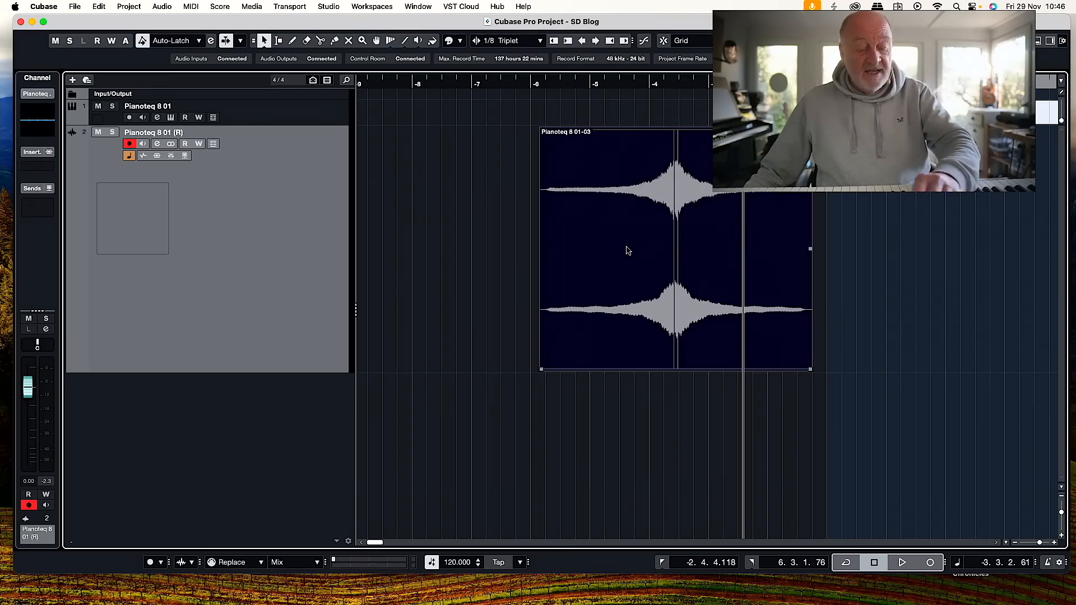
{"action": "key", "text": "alt+b"}
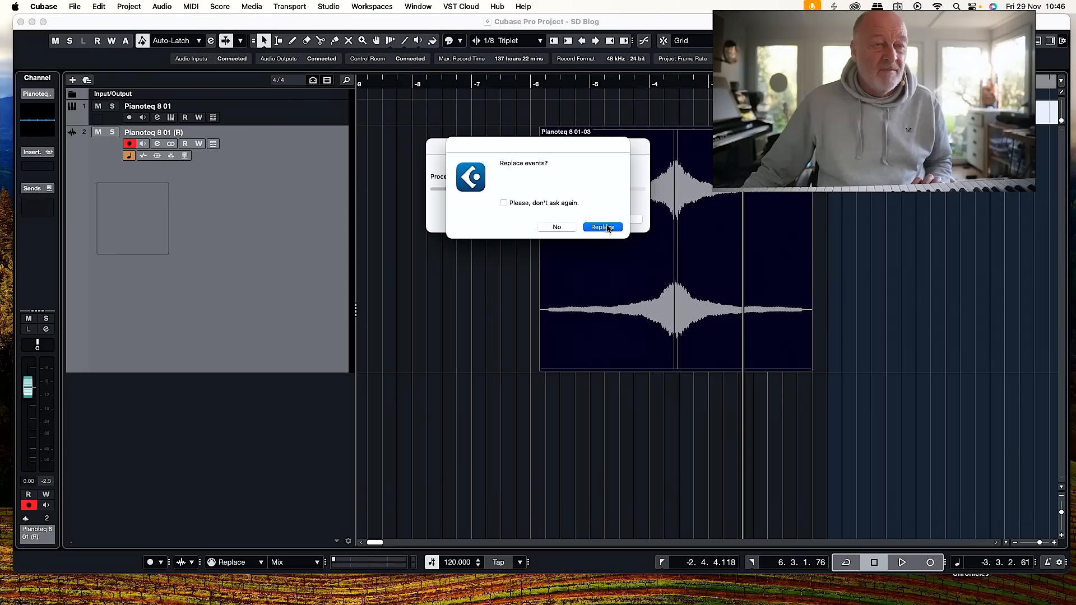
{"action": "left_click", "coordinate": [608, 227]}
Move the bounced swell event earlier to start just after bar -9 and play it back.
{"action": "left_click_drag", "start_coordinate": [644, 184], "coordinate": [469, 184]}
{"action": "left_click", "coordinate": [431, 84]}
{"action": "key", "text": "space"}
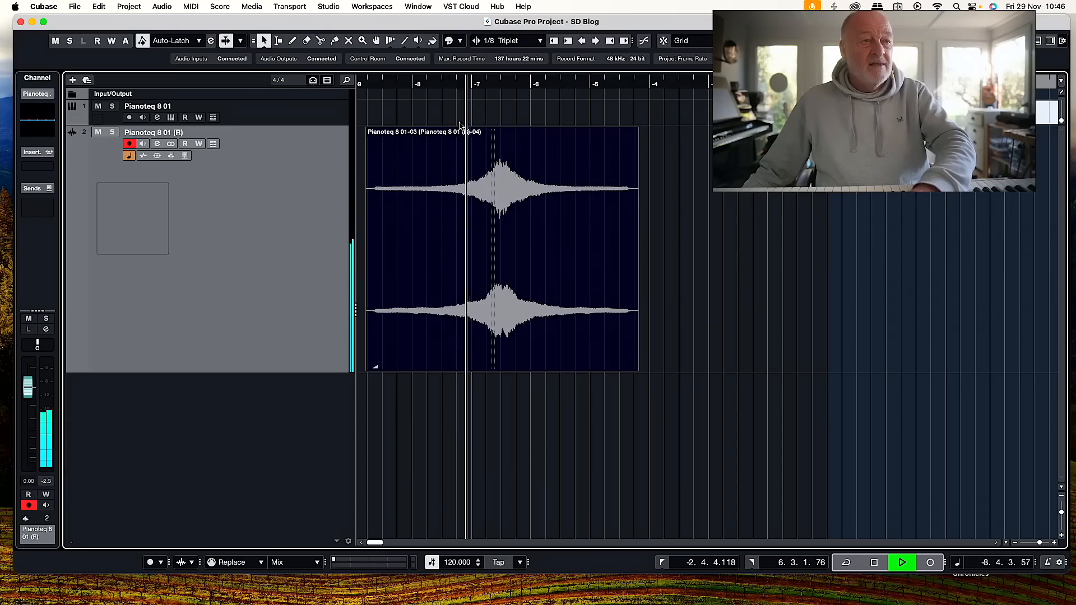
{"action": "left_click", "coordinate": [539, 209]}
{"action": "key", "text": "space"}
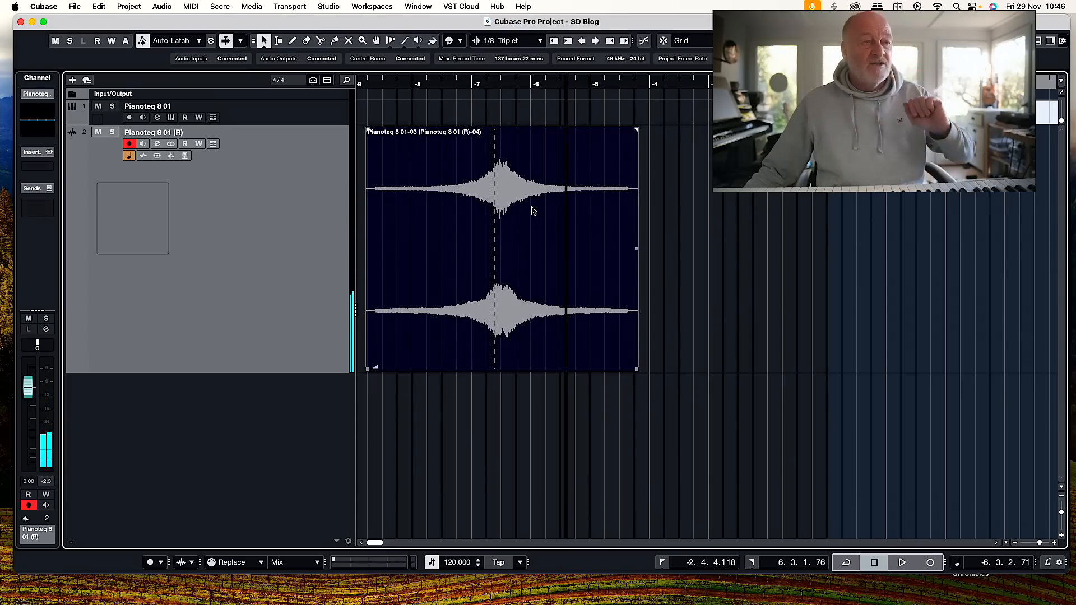
{"action": "scroll", "coordinate": [458, 177], "scroll_direction": "right", "scroll_amount": 1}
{"action": "scroll", "coordinate": [461, 179], "scroll_direction": "left", "scroll_amount": 1}
{"action": "scroll", "coordinate": [446, 205], "scroll_direction": "right", "scroll_amount": 1}
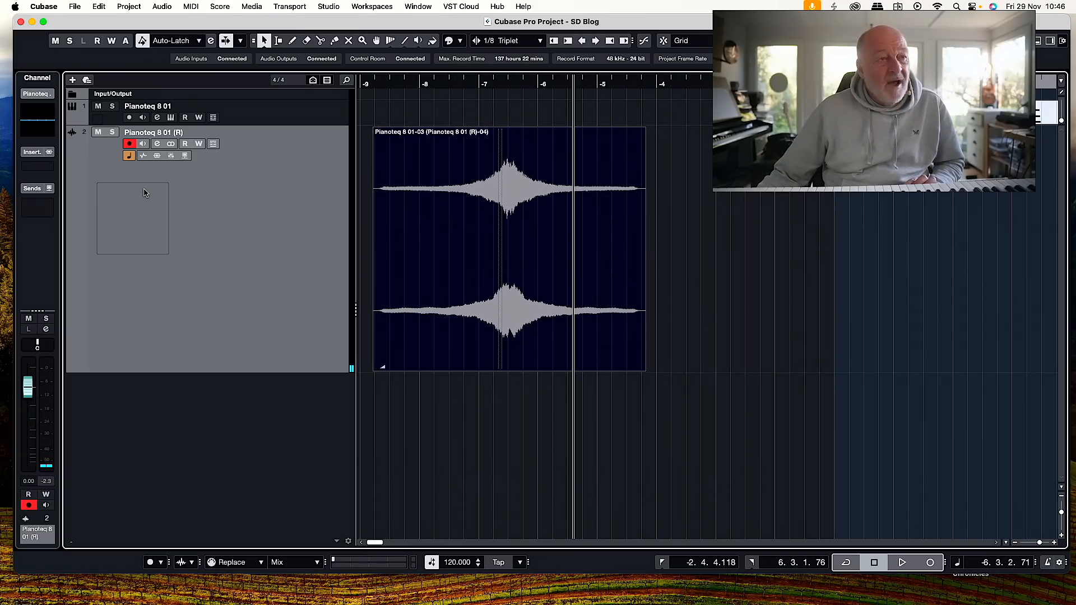
{"action": "left_click_drag", "start_coordinate": [441, 234], "coordinate": [437, 234]}
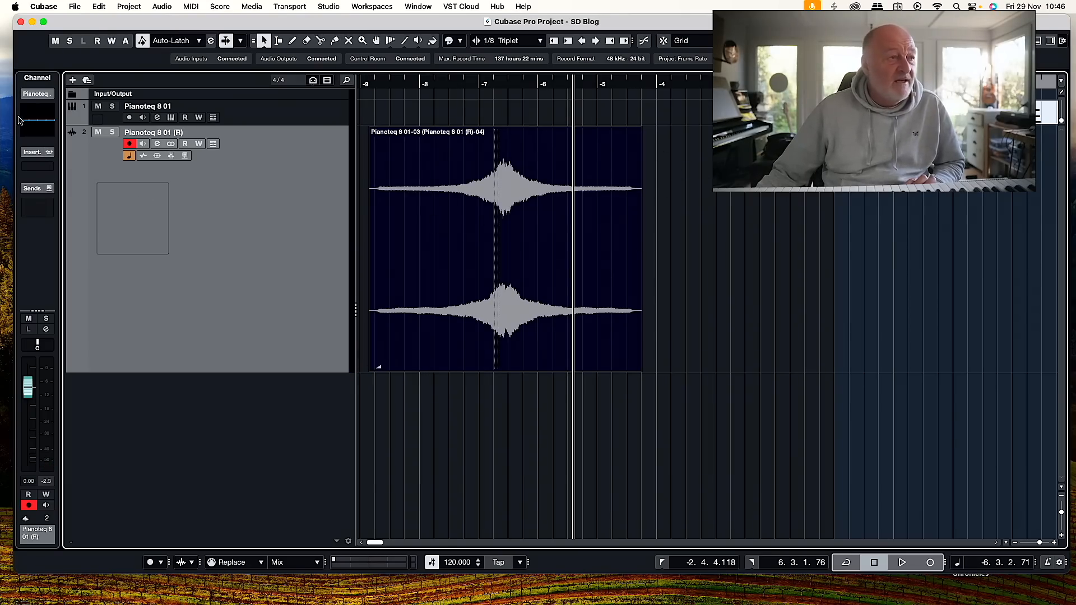
Add the Steinberg Tremolo effect as an insert on the Pianoteq 8 01 (R) track and open its editor.
{"action": "left_click", "coordinate": [50, 167]}
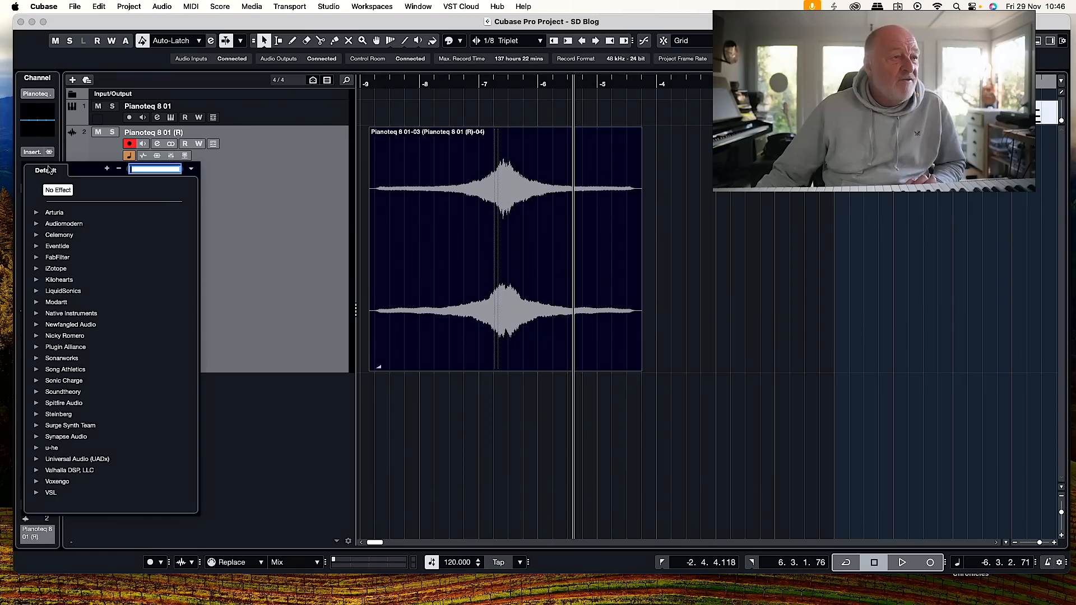
{"action": "type", "text": "trem"}
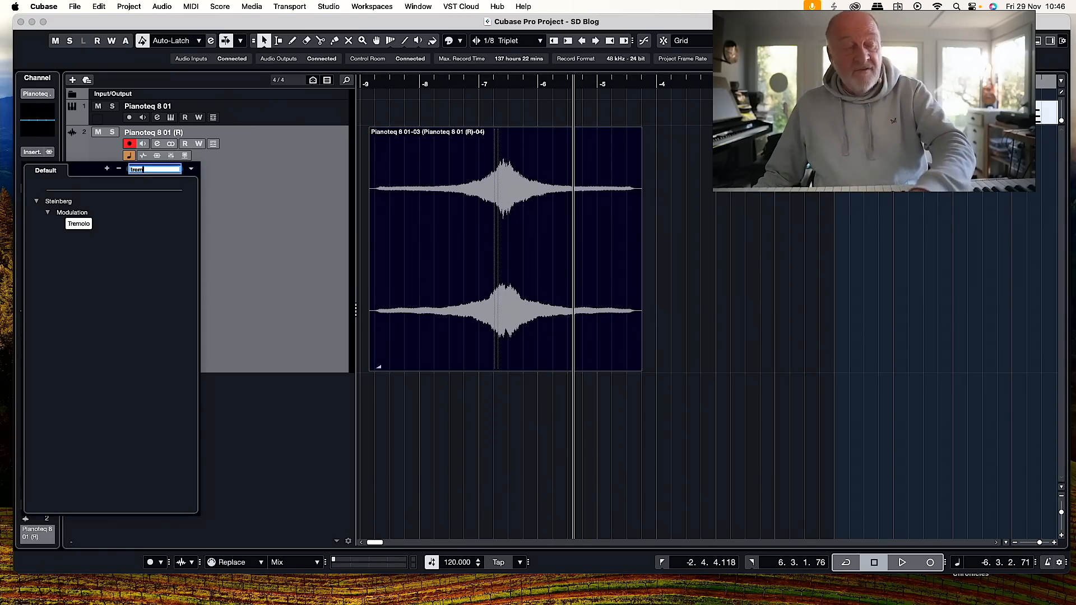
{"action": "left_click", "coordinate": [78, 224]}
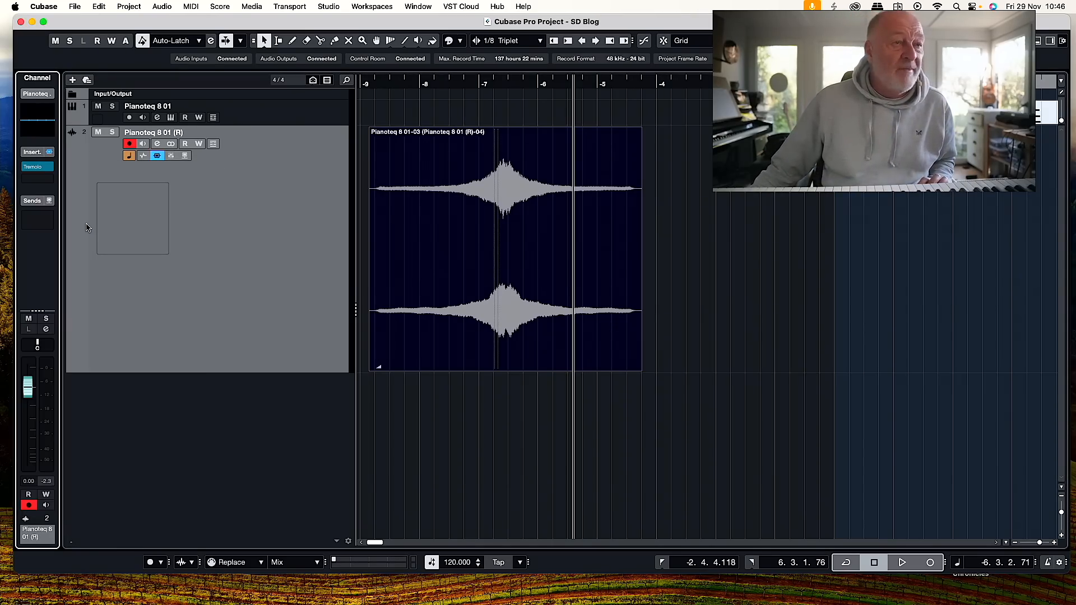
{"action": "left_click", "coordinate": [38, 167]}
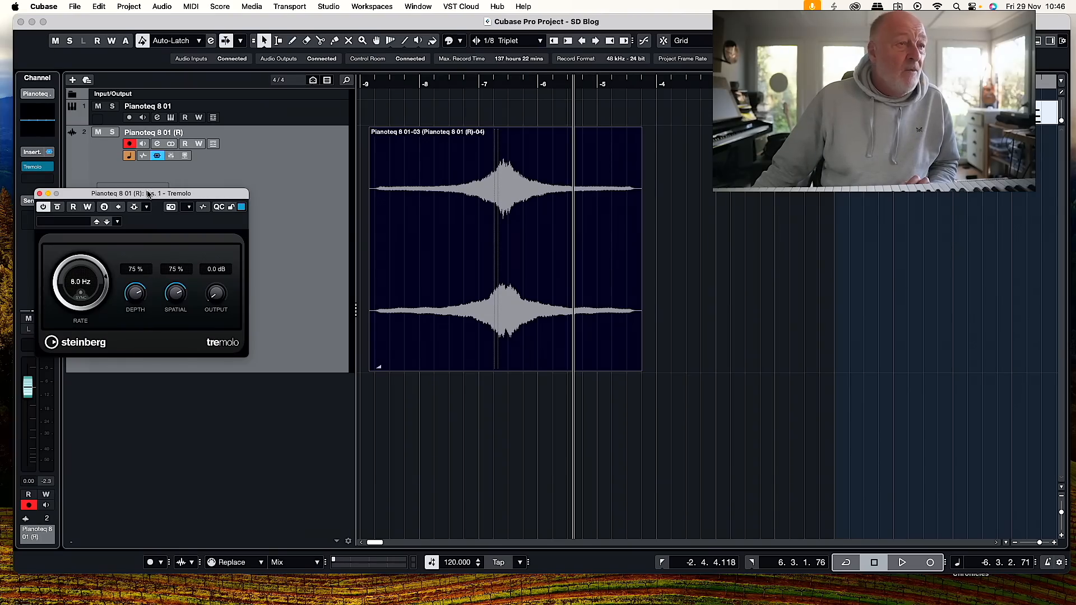
Set the locators to the swell event, raise the Tremolo depth to 100 % during playback and close the effect's editor.
{"action": "left_click", "coordinate": [387, 155]}
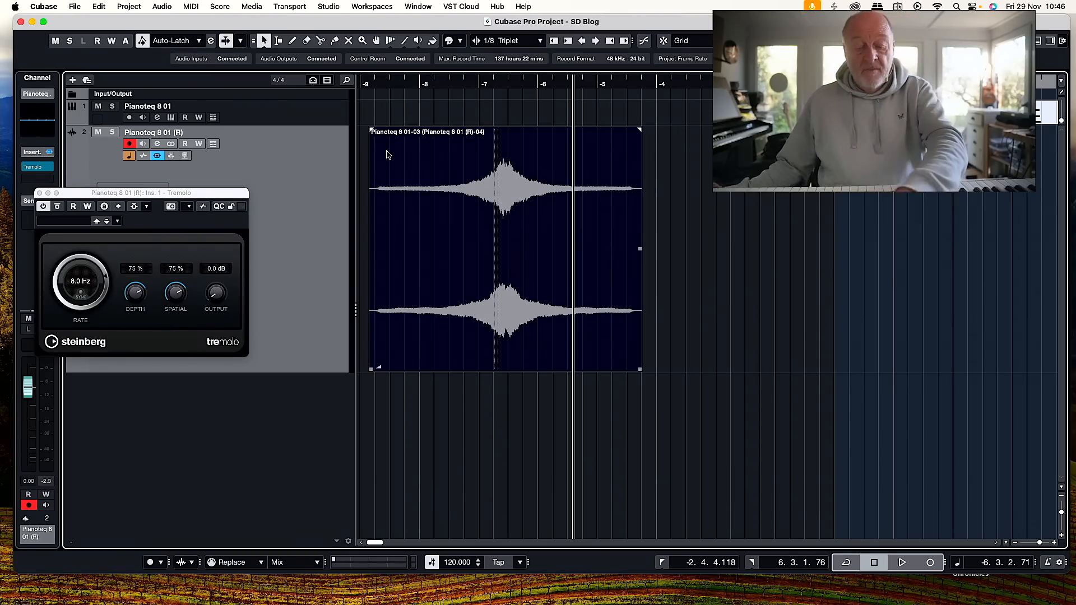
{"action": "key", "text": "p"}
{"action": "key", "text": "space"}
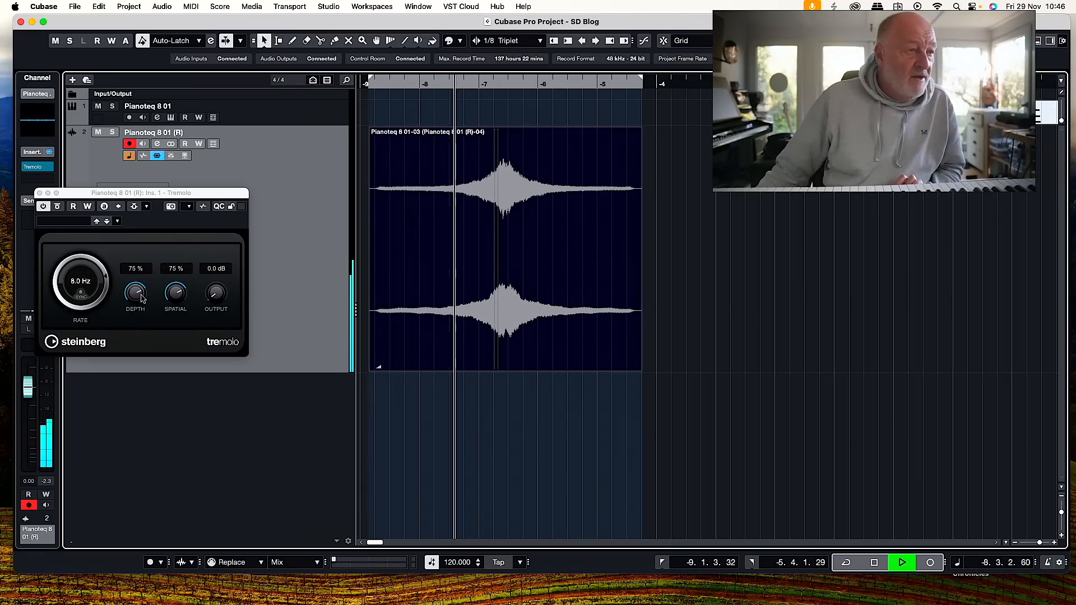
{"action": "left_click_drag", "start_coordinate": [139, 297], "coordinate": [155, 259]}
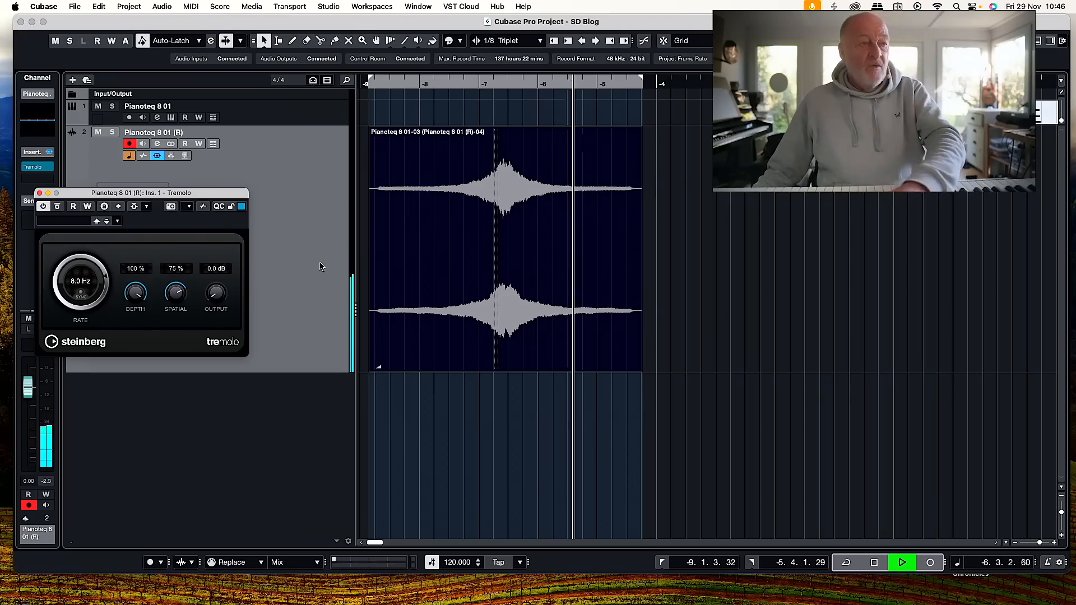
{"action": "key", "text": "space"}
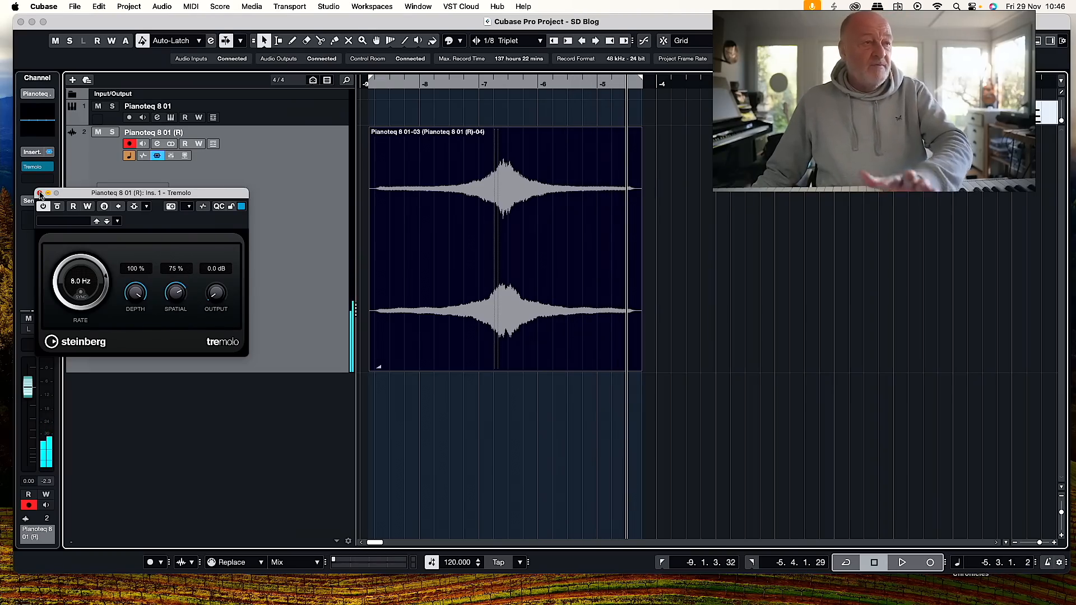
{"action": "left_click", "coordinate": [40, 193]}
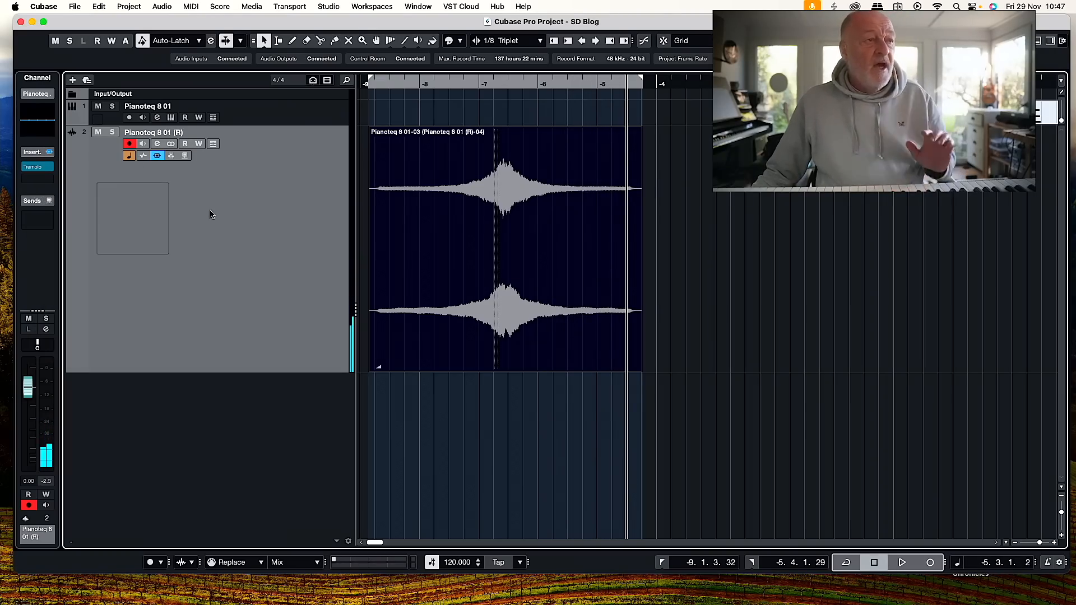
Add an LFO modulator to the audio track and assign it to the channel's Volume.
{"action": "left_click", "coordinate": [1038, 40]}
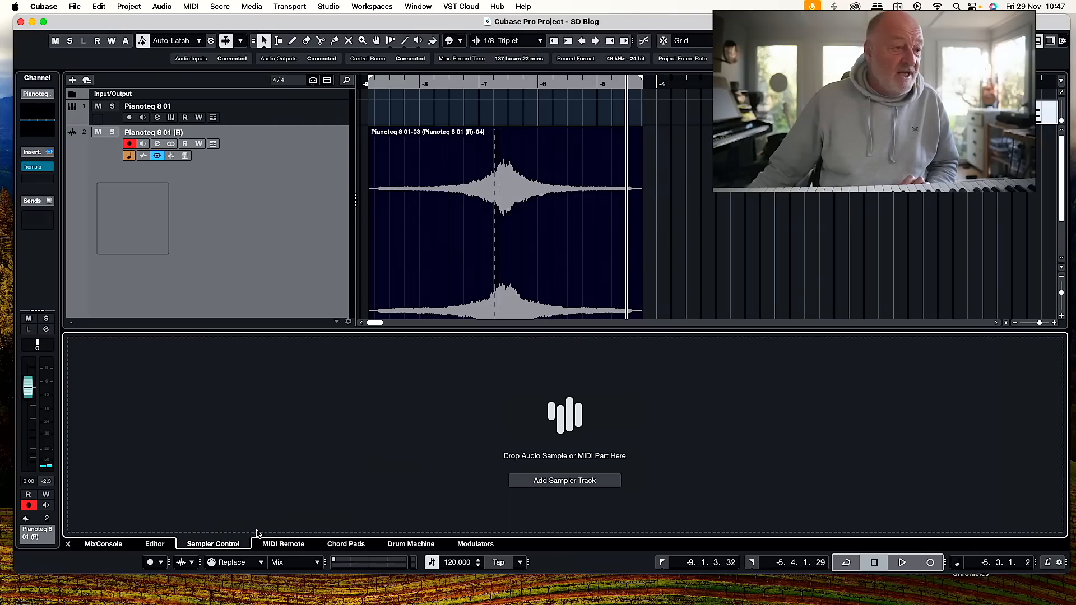
{"action": "left_click", "coordinate": [474, 544]}
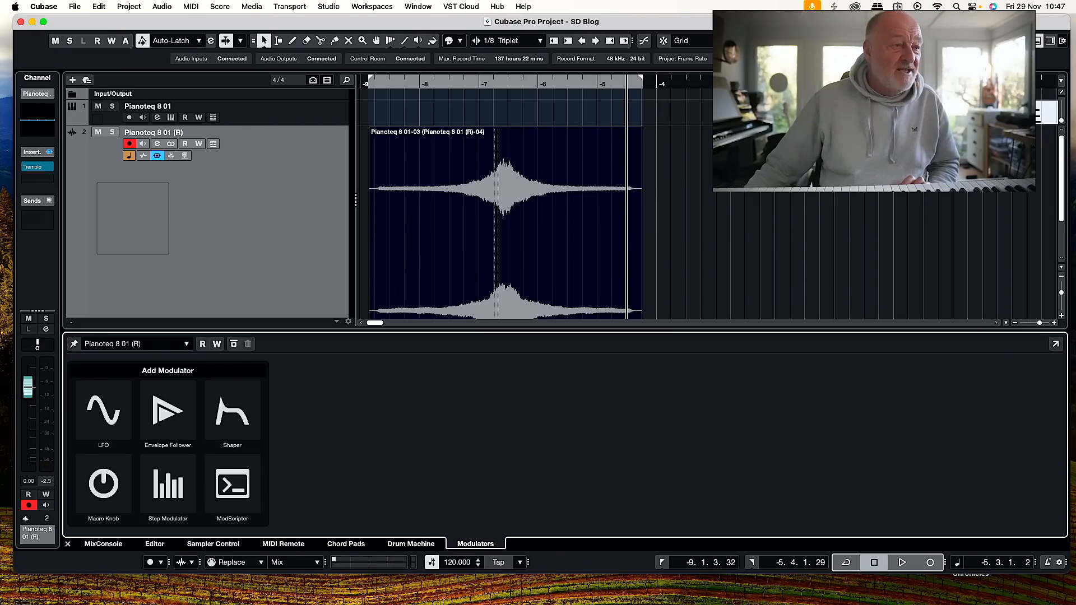
{"action": "left_click", "coordinate": [106, 407]}
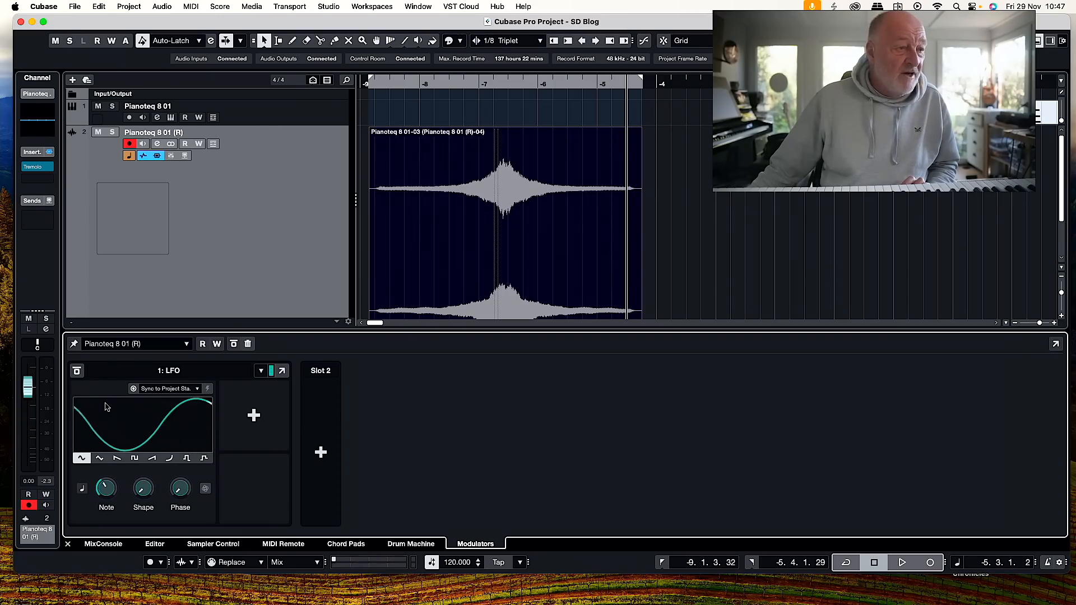
{"action": "left_click", "coordinate": [253, 414]}
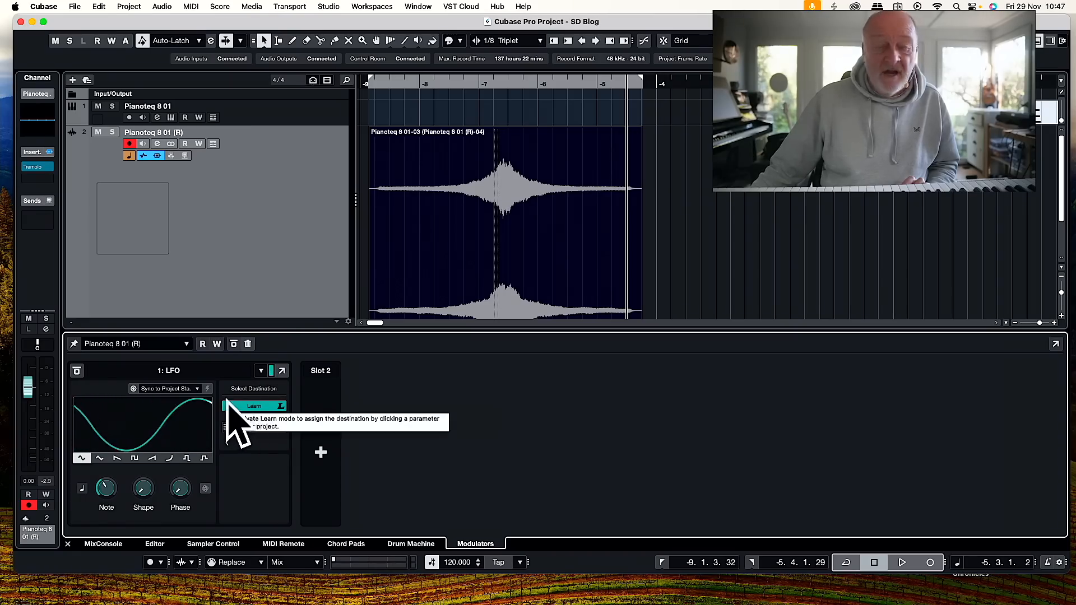
{"action": "left_click", "coordinate": [28, 388]}
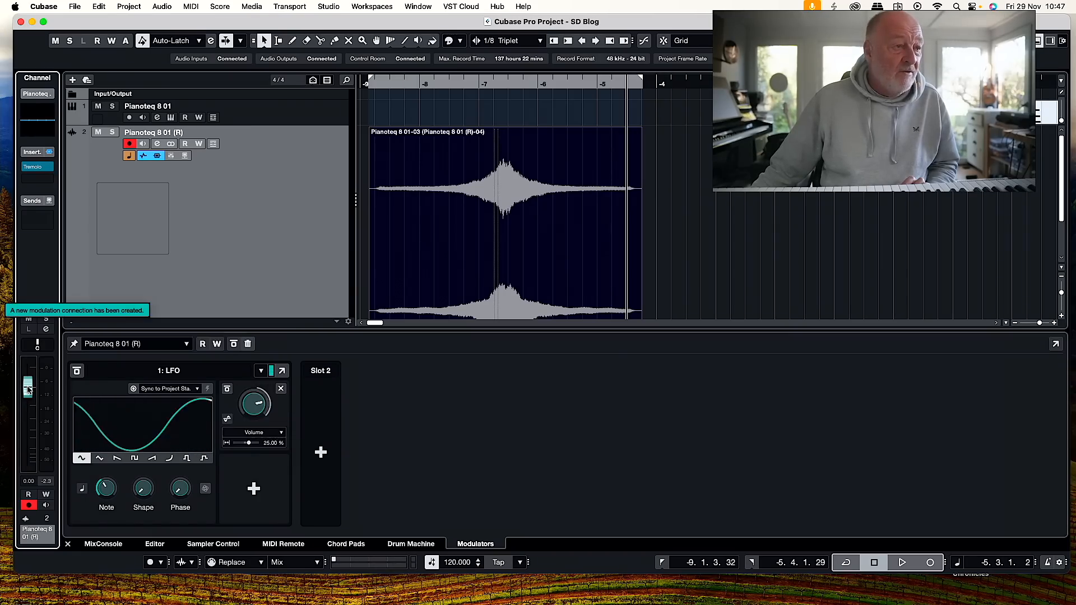
Set the LFO to a Saw waveform with a 1/16 note rate and play back the swell event.
{"action": "left_click", "coordinate": [118, 459]}
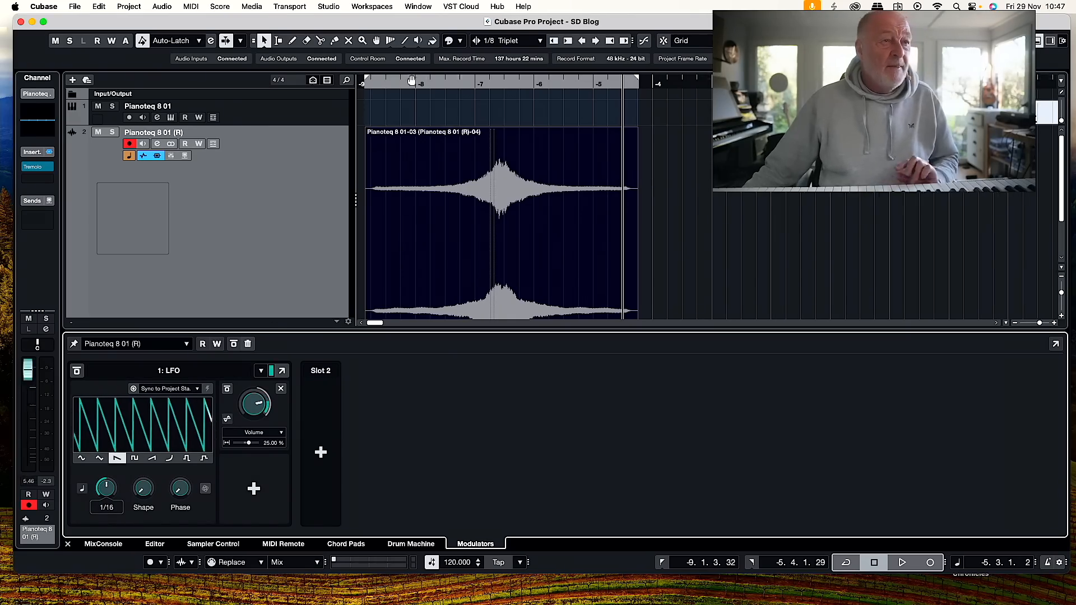
{"action": "left_click", "coordinate": [366, 83]}
{"action": "key", "text": "space"}
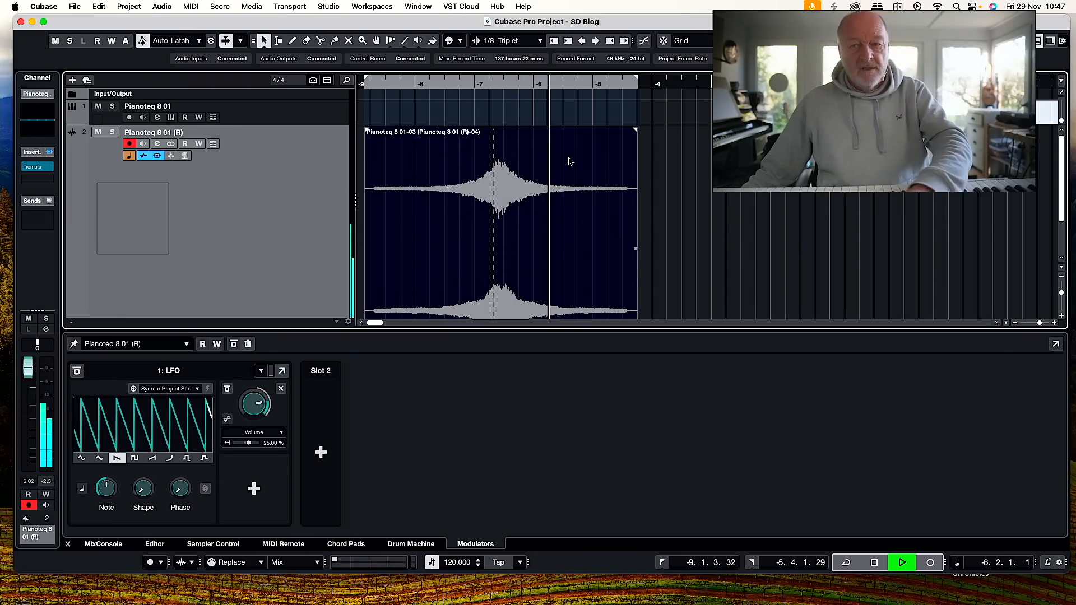
{"action": "key", "text": "space"}
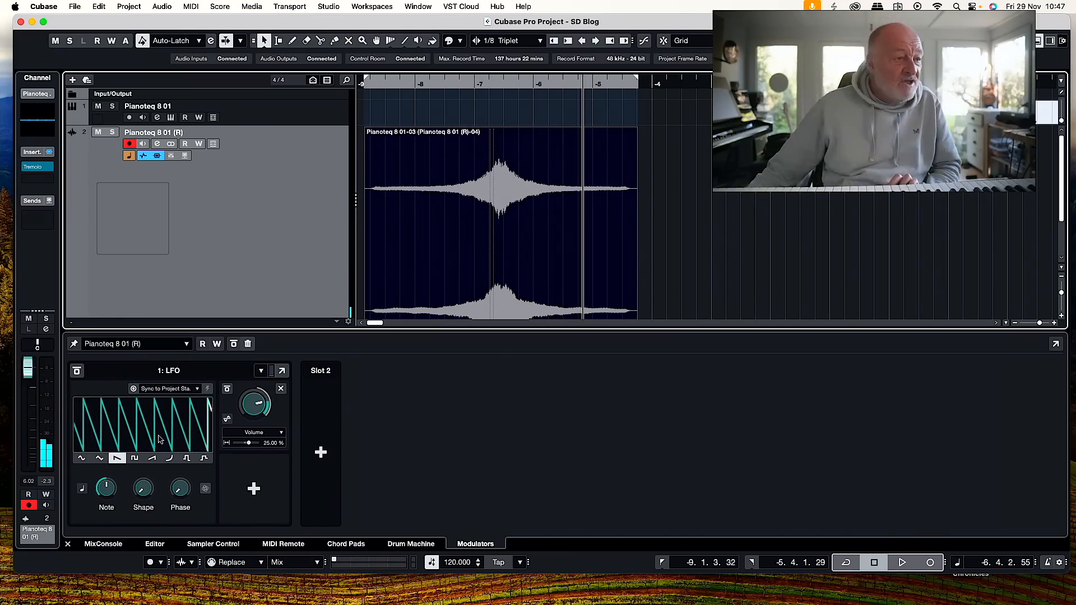
Adjust the LFO's Shape, play the swell again and hide the modulators.
{"action": "left_click", "coordinate": [143, 490]}
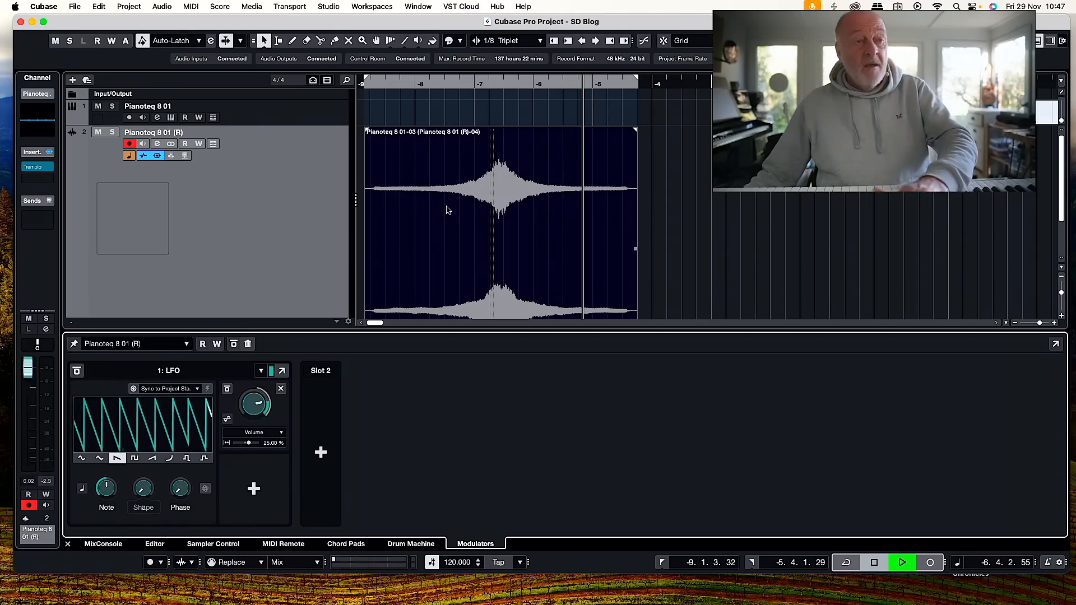
{"action": "key", "text": "space"}
{"action": "left_click", "coordinate": [1038, 40]}
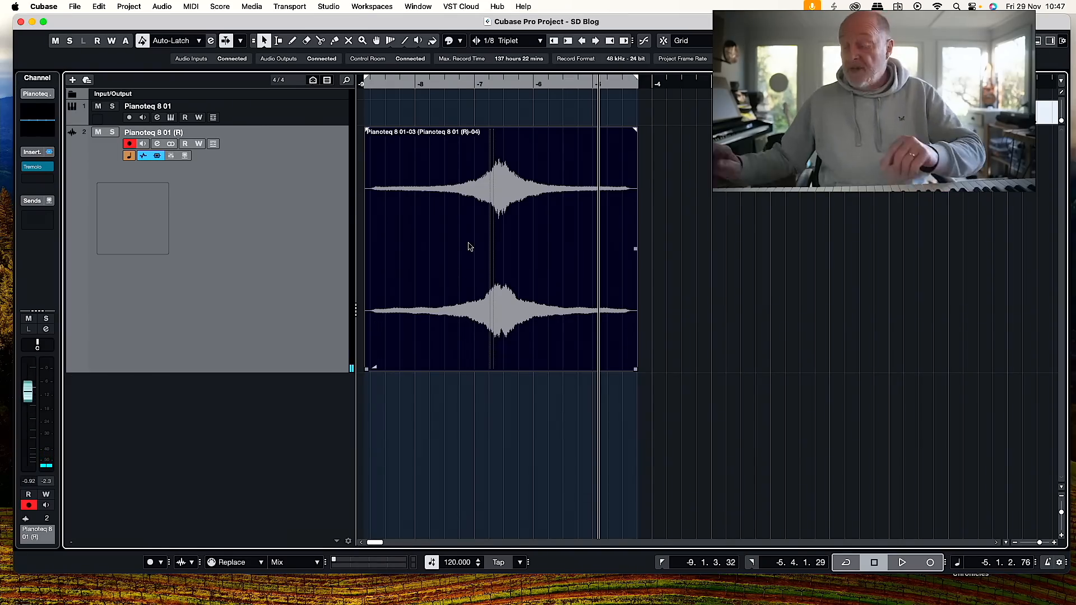
Render the swell event in place to a new audio track with its tremolo and volume modulation.
{"action": "key", "text": "alt+r"}
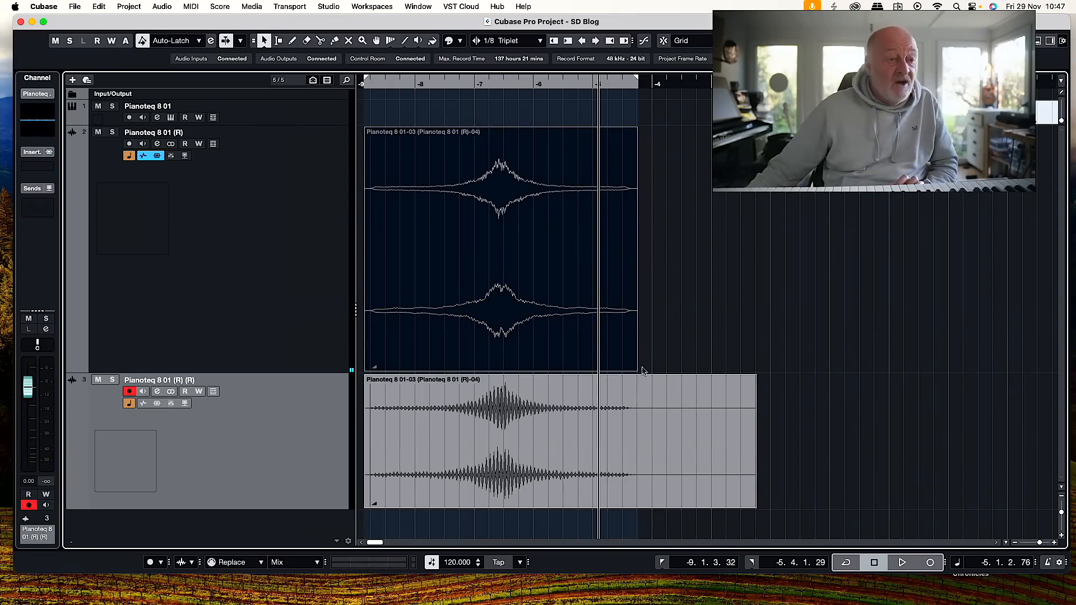
{"action": "left_click", "coordinate": [443, 404]}
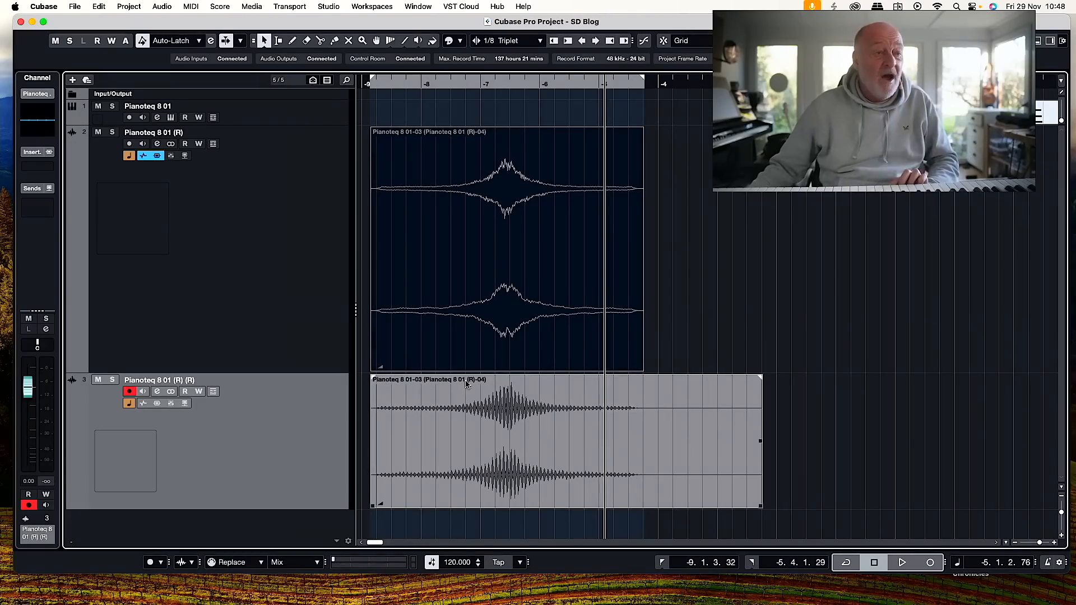
{"action": "left_click", "coordinate": [511, 272]}
{"action": "left_click", "coordinate": [556, 412]}
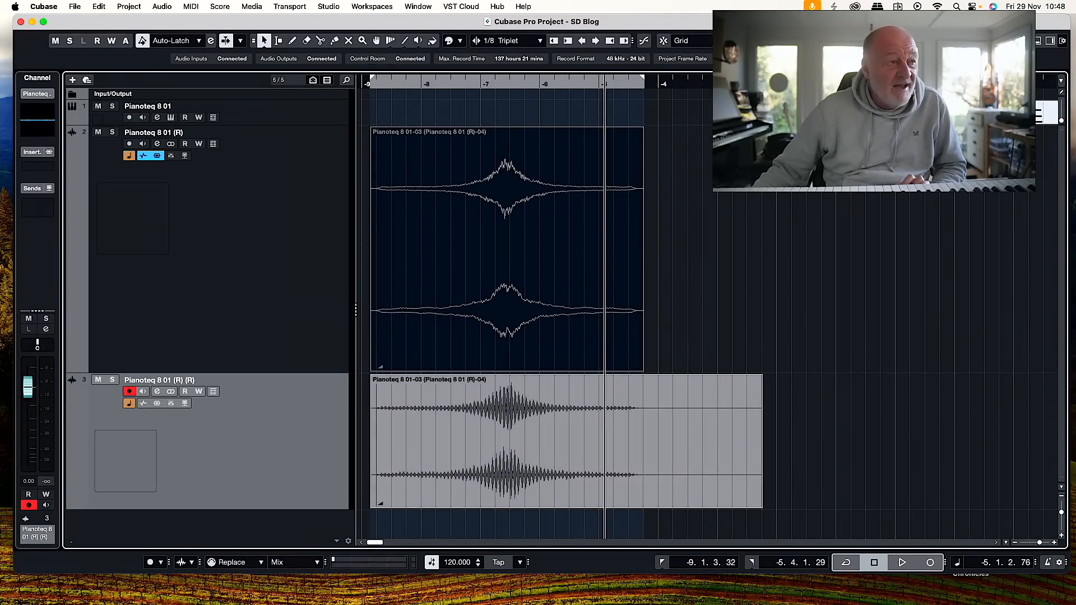
Insert the Shimmer reverb on the rendered swell track, close its window and play the swell from the start.
{"action": "left_click", "coordinate": [38, 167]}
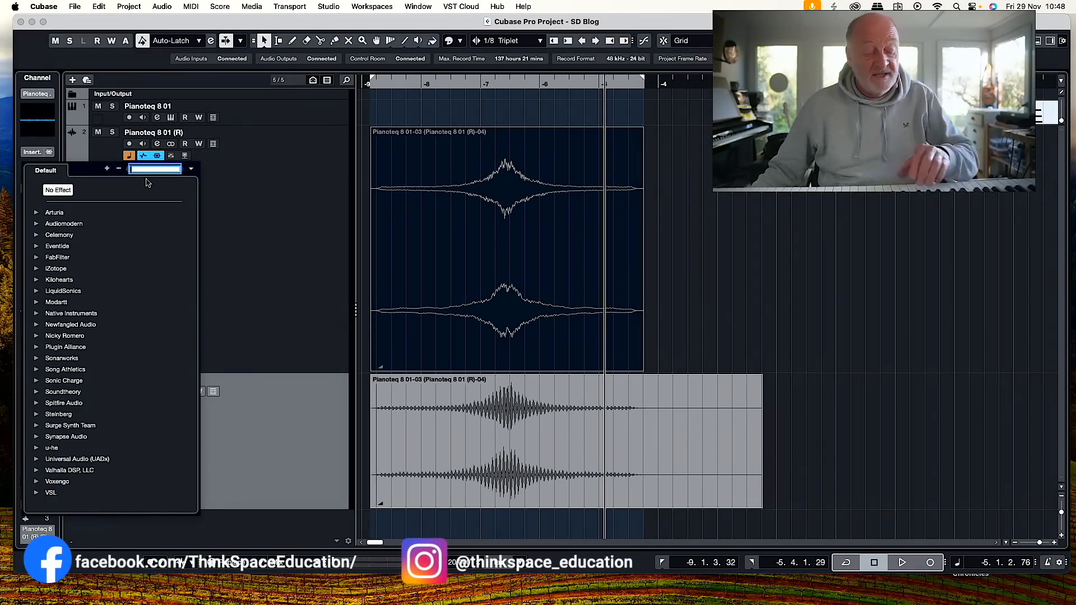
{"action": "type", "text": "shim"}
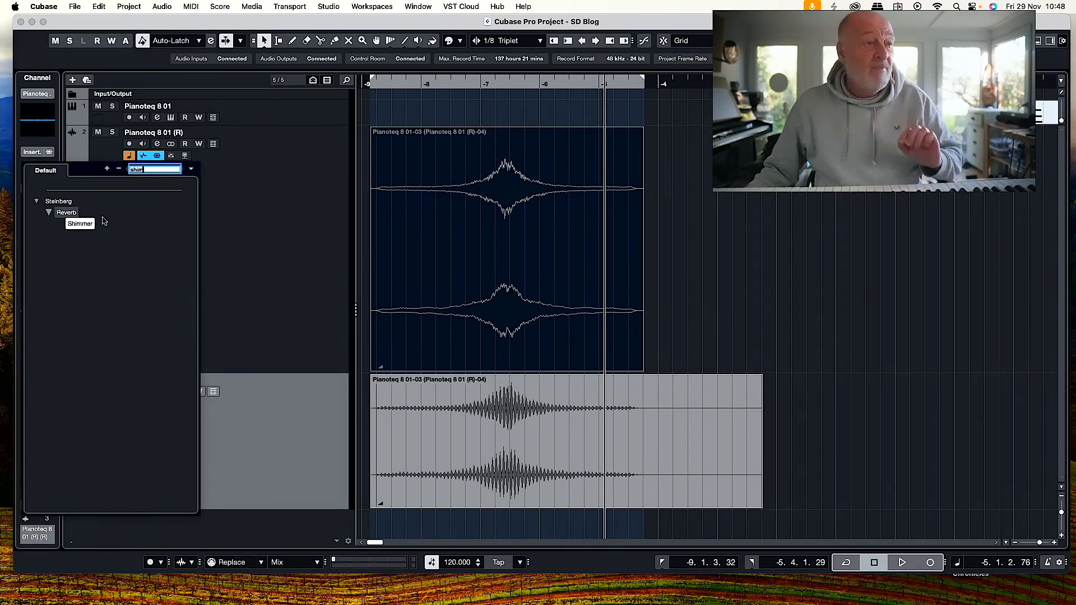
{"action": "key", "text": "Return"}
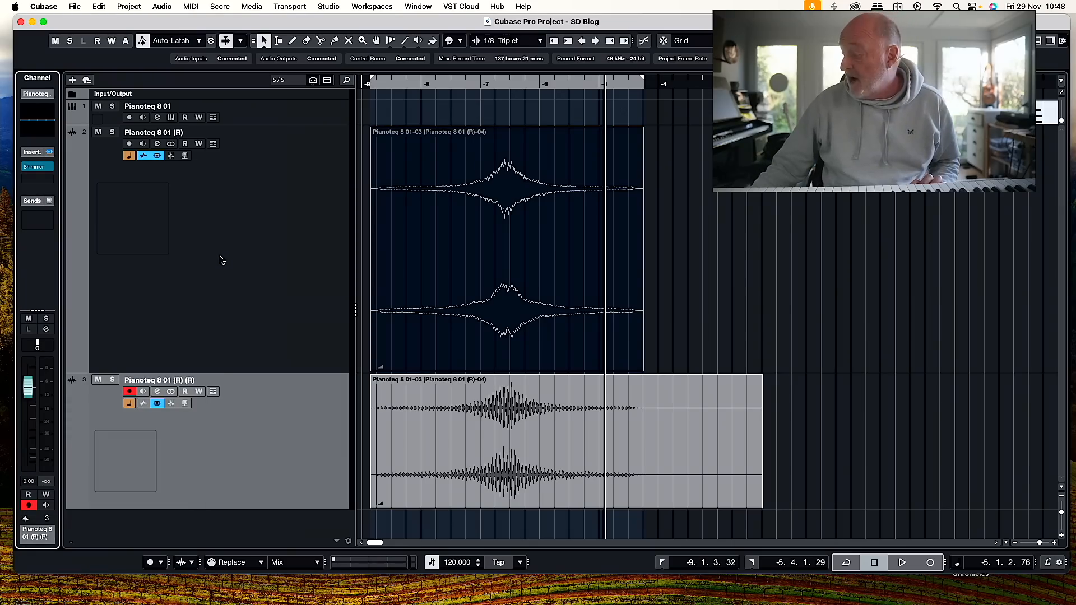
{"action": "left_click", "coordinate": [355, 183]}
{"action": "left_click", "coordinate": [381, 83]}
{"action": "key", "text": "space"}
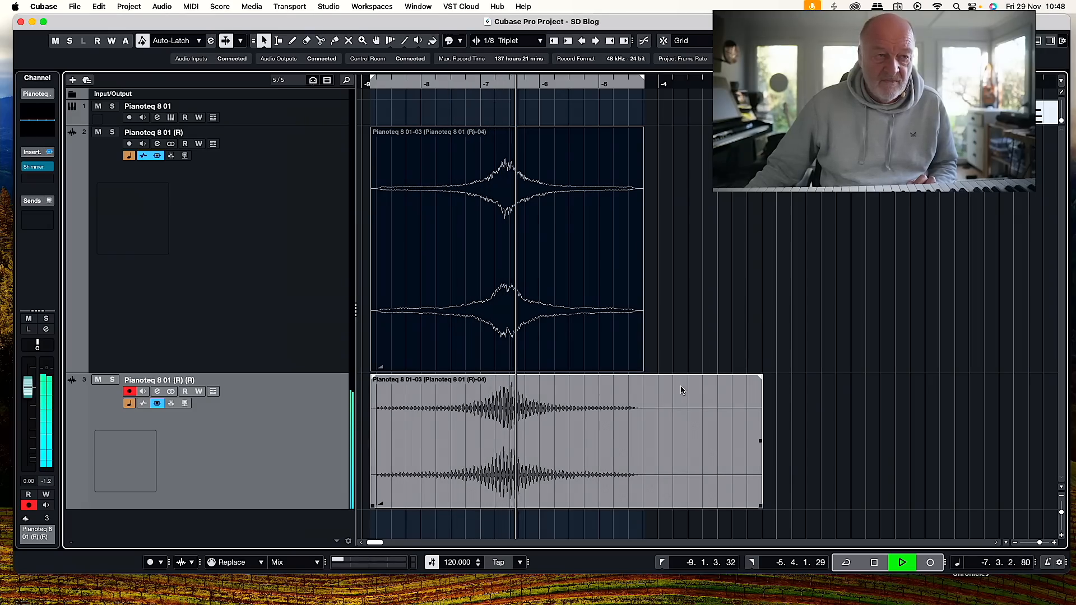
Render the swell event in place with its Shimmer reverb to a new track and move the new event about 2.5 bars forward.
{"action": "left_click", "coordinate": [758, 504]}
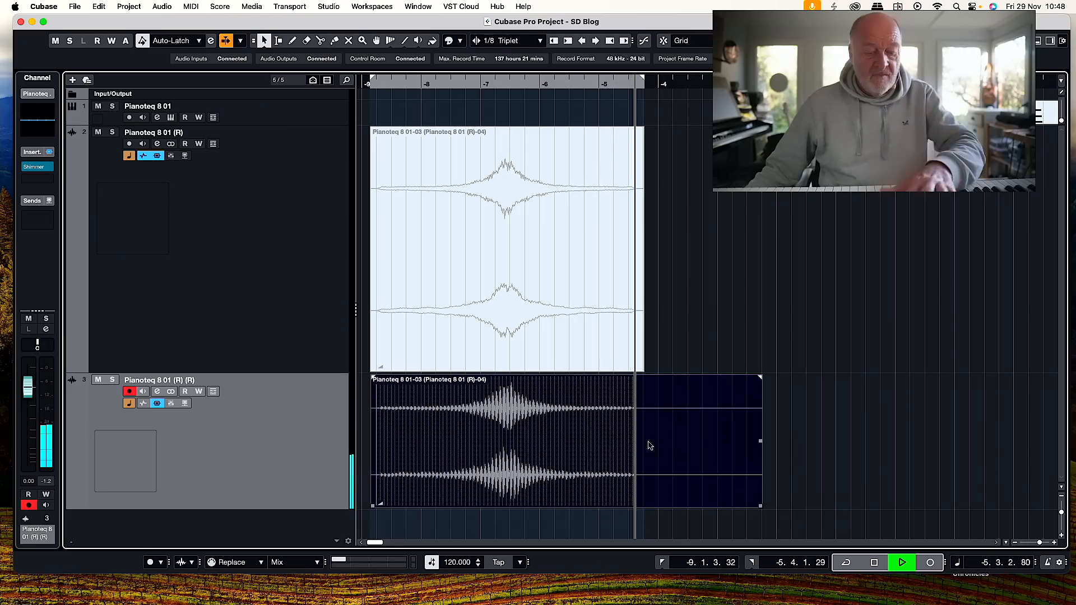
{"action": "key", "text": "space"}
{"action": "key", "text": "alt+r"}
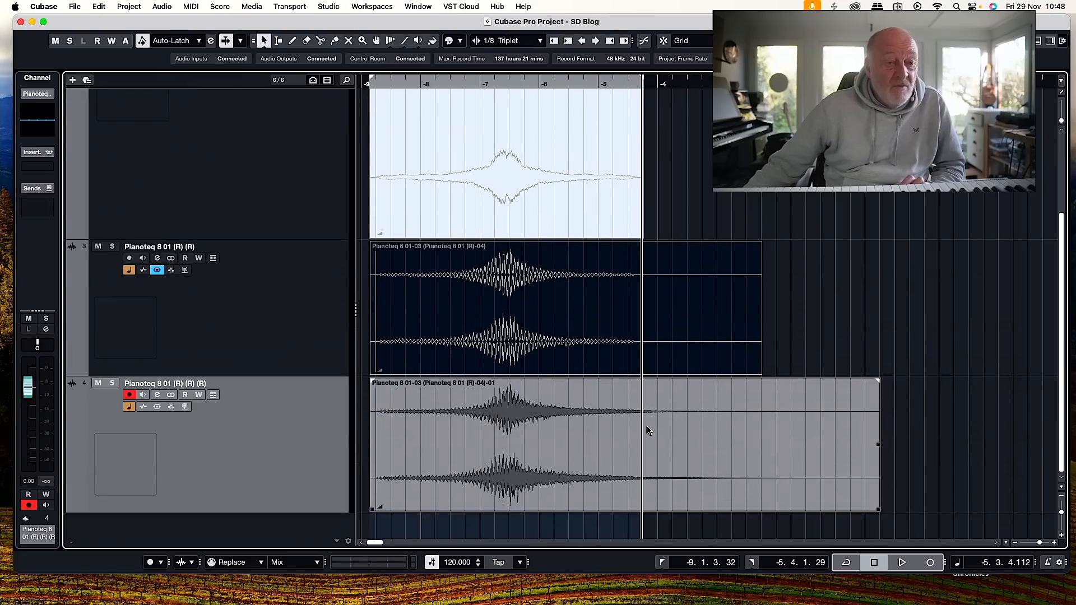
{"action": "left_click_drag", "start_coordinate": [483, 414], "coordinate": [621, 430]}
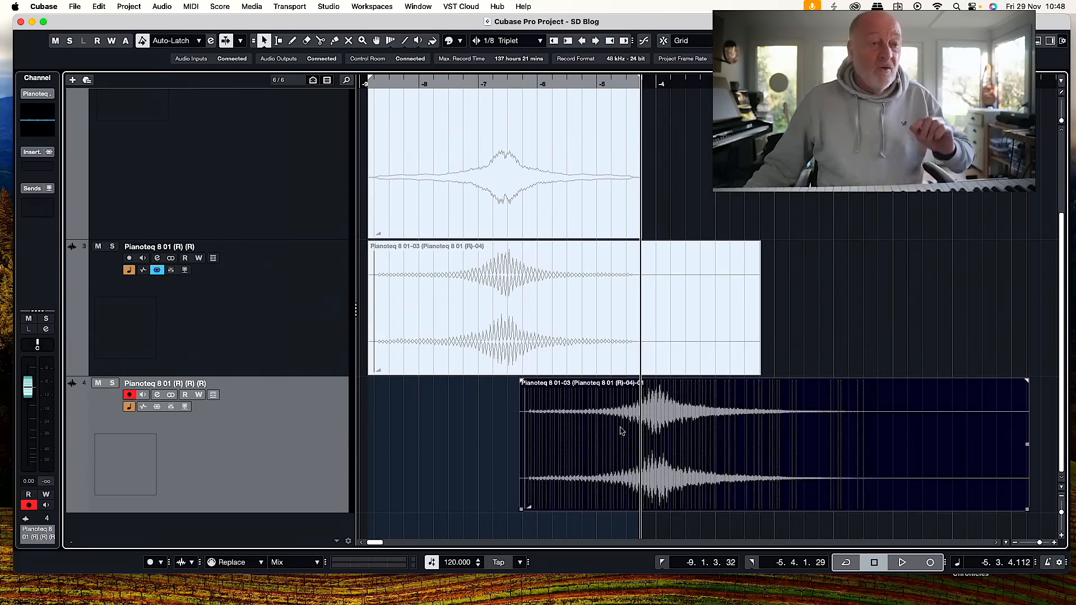
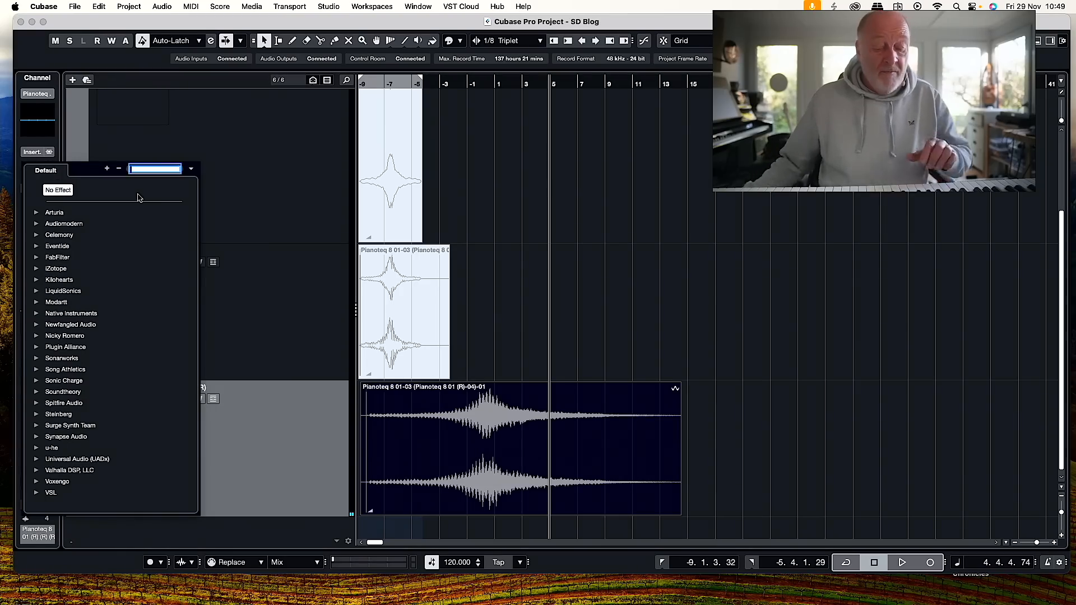
Insert the Eventide Blackhole reverb on the newly rendered swell track and move its window clear of the swell event.
{"action": "type", "text": "black"}
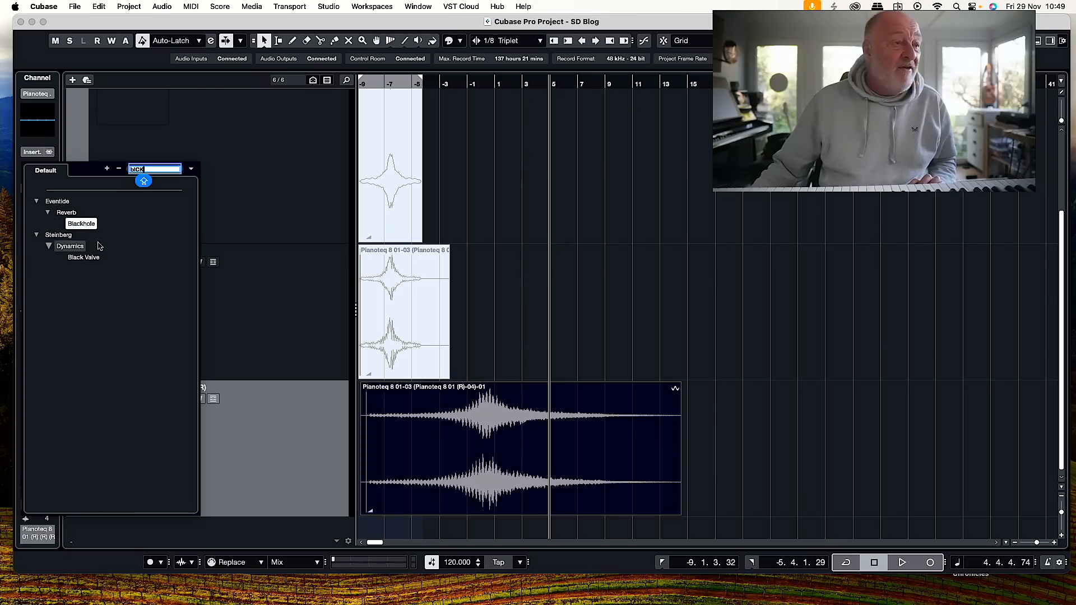
{"action": "left_click", "coordinate": [87, 226]}
{"action": "double_click", "coordinate": [84, 226]}
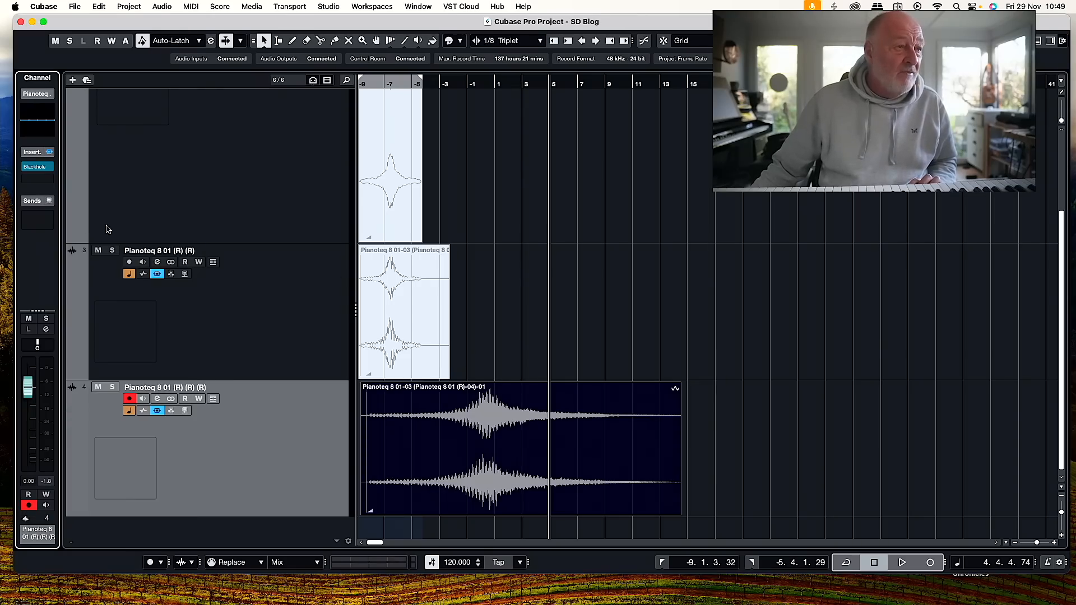
{"action": "left_click", "coordinate": [37, 167]}
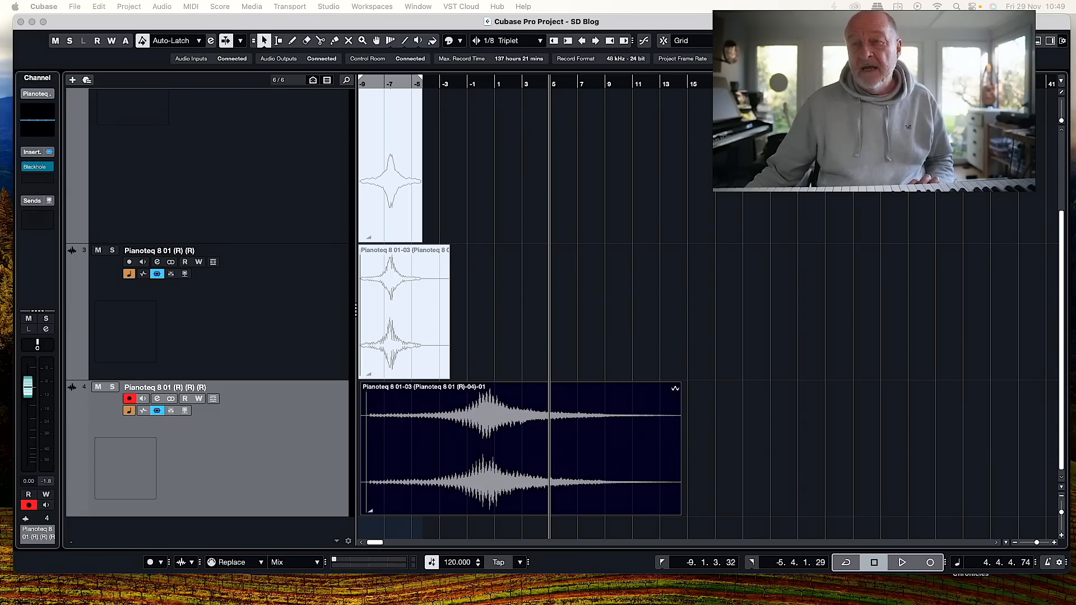
{"action": "left_click_drag", "start_coordinate": [366, 57], "coordinate": [180, 46]}
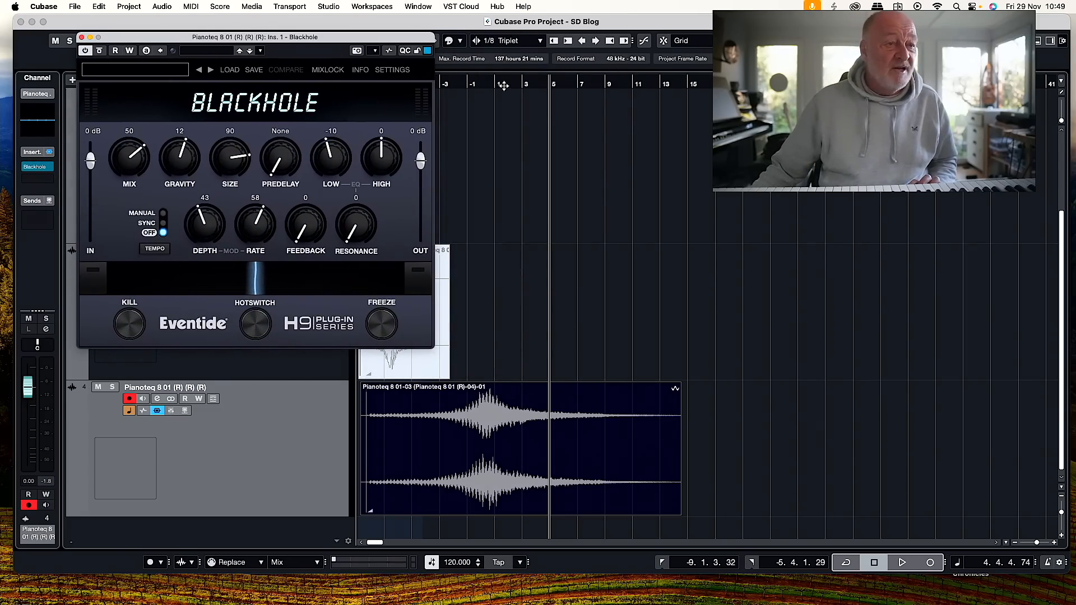
Audition the swell through Blackhole from about bar -2 and render the event in place to a new track.
{"action": "left_click", "coordinate": [458, 83]}
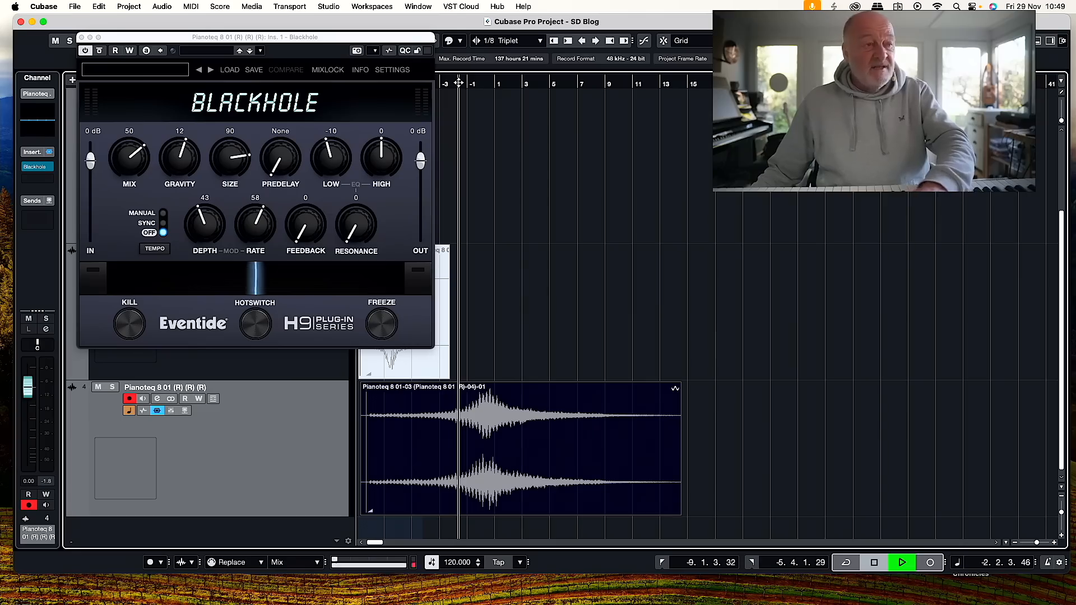
{"action": "scroll", "coordinate": [529, 330], "scroll_direction": "right", "scroll_amount": 1}
{"action": "scroll", "coordinate": [311, 220], "scroll_direction": "up", "scroll_amount": 1}
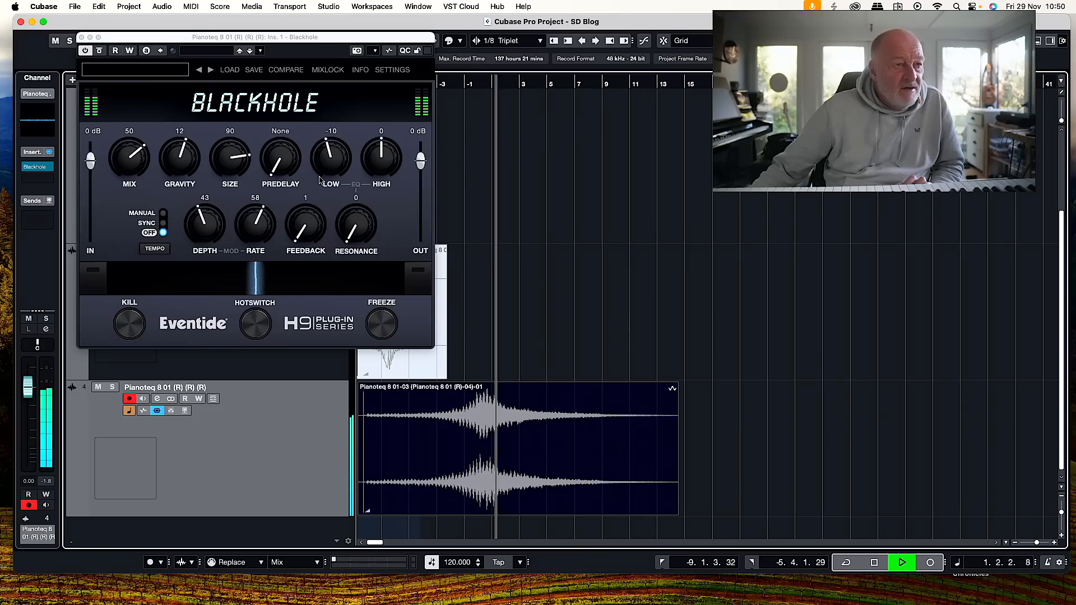
{"action": "left_click", "coordinate": [81, 37]}
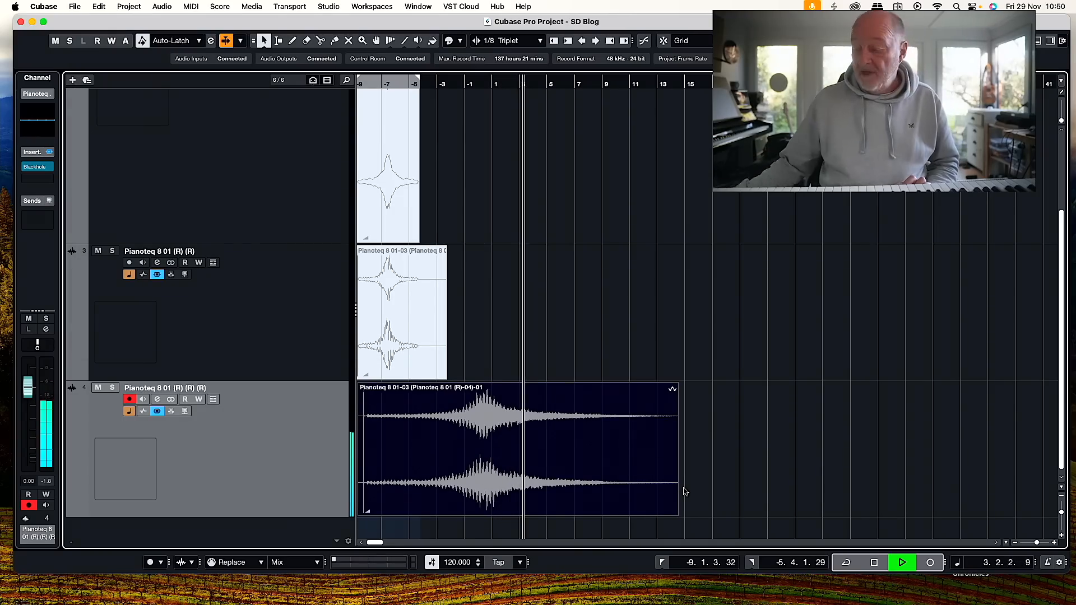
{"action": "key", "text": "space"}
{"action": "key", "text": "alt+r"}
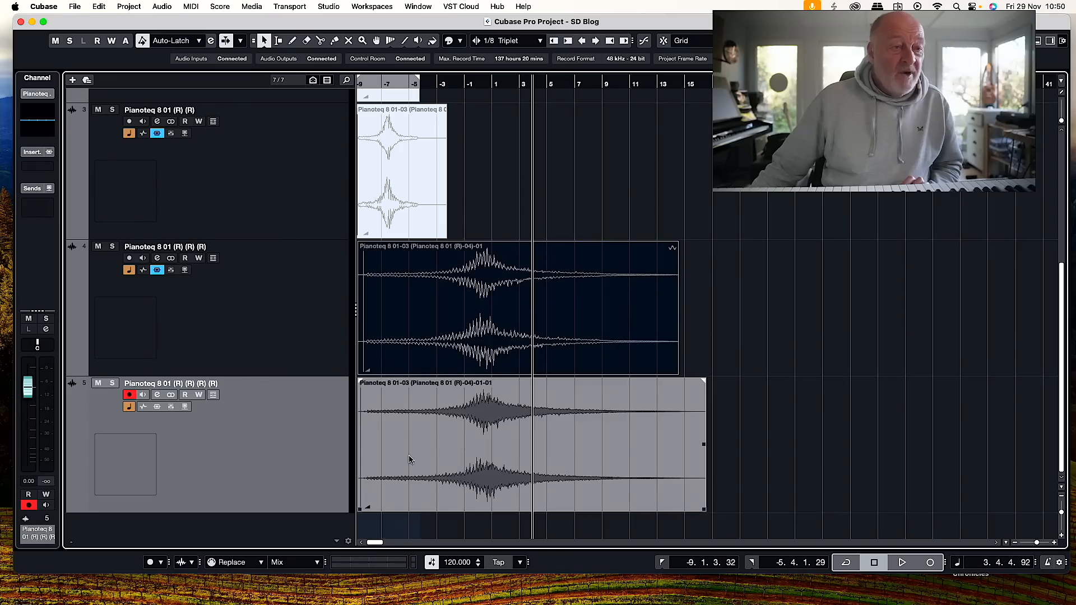
Apply the Pitch Shift offline process to the newly rendered swell event.
{"action": "left_click", "coordinate": [430, 431]}
{"action": "scroll", "coordinate": [429, 431], "scroll_direction": "left", "scroll_amount": 1}
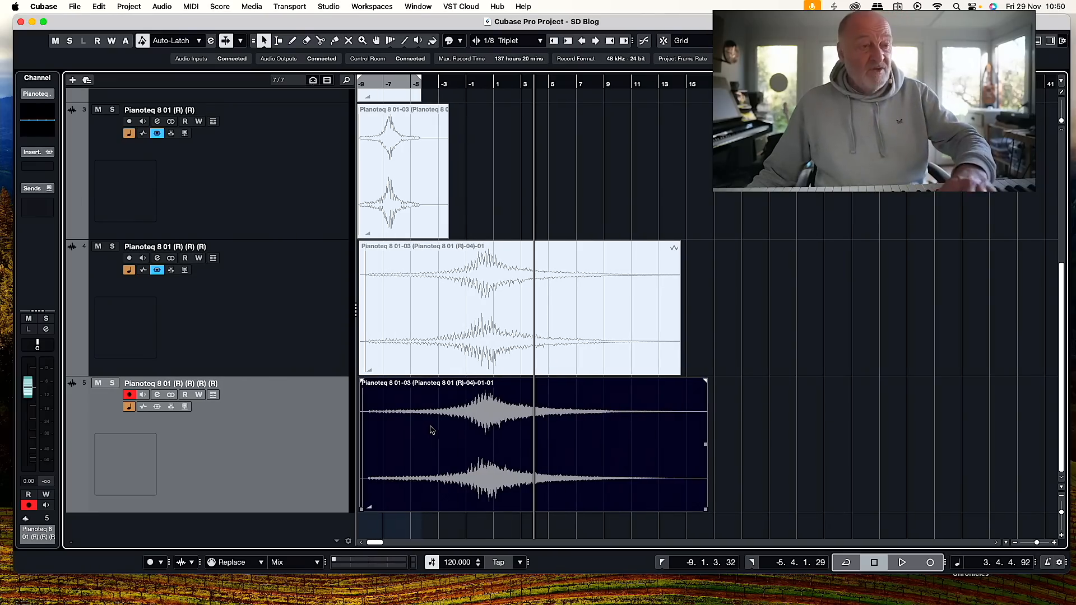
{"action": "scroll", "coordinate": [435, 433], "scroll_direction": "right", "scroll_amount": 1}
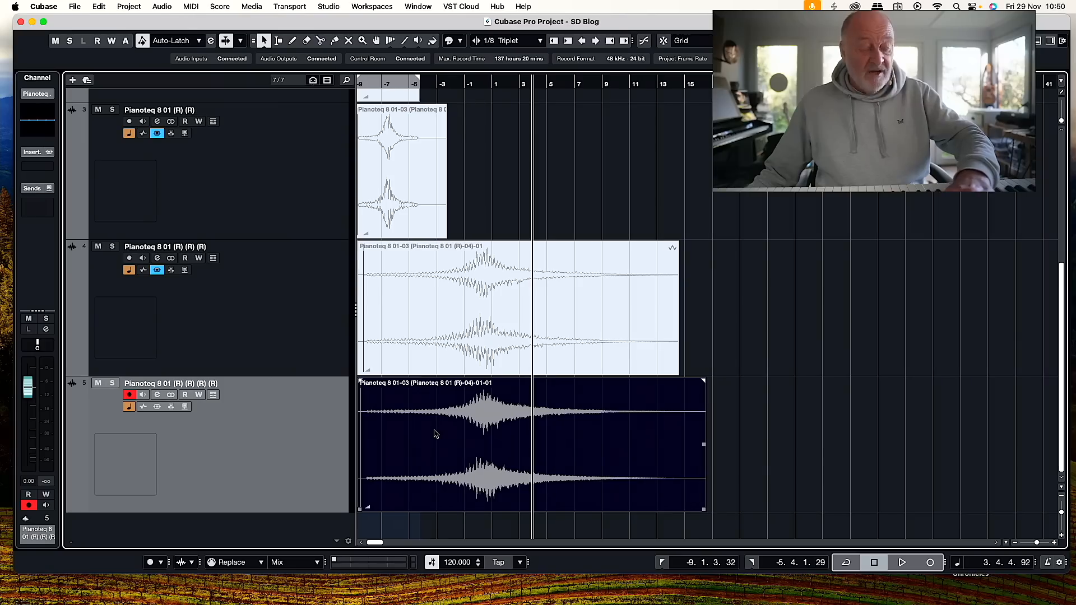
{"action": "right_click", "coordinate": [436, 433]}
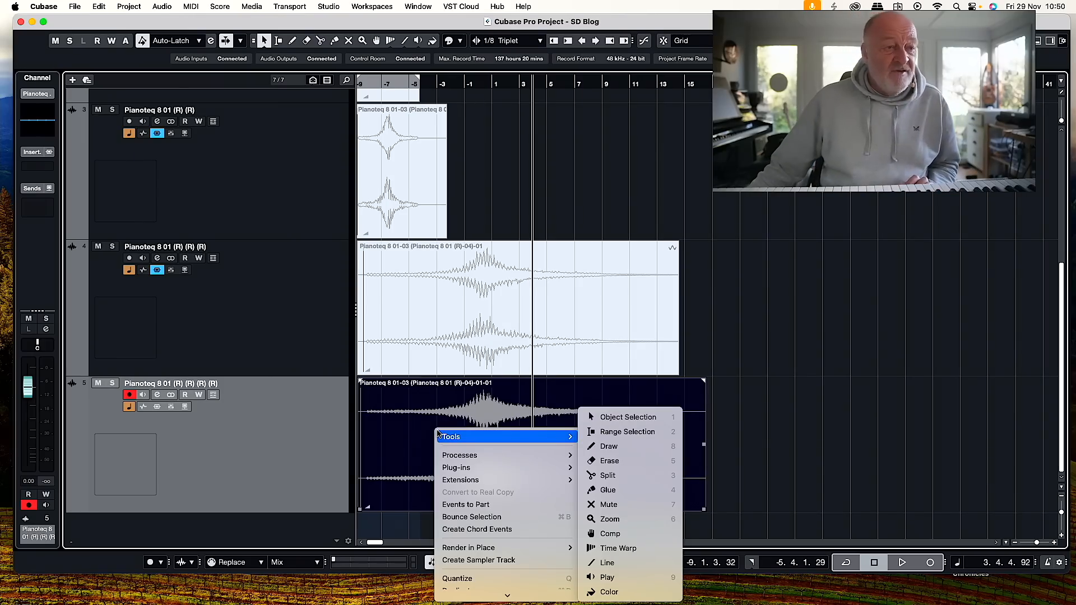
{"action": "mouse_move", "coordinate": [457, 457]}
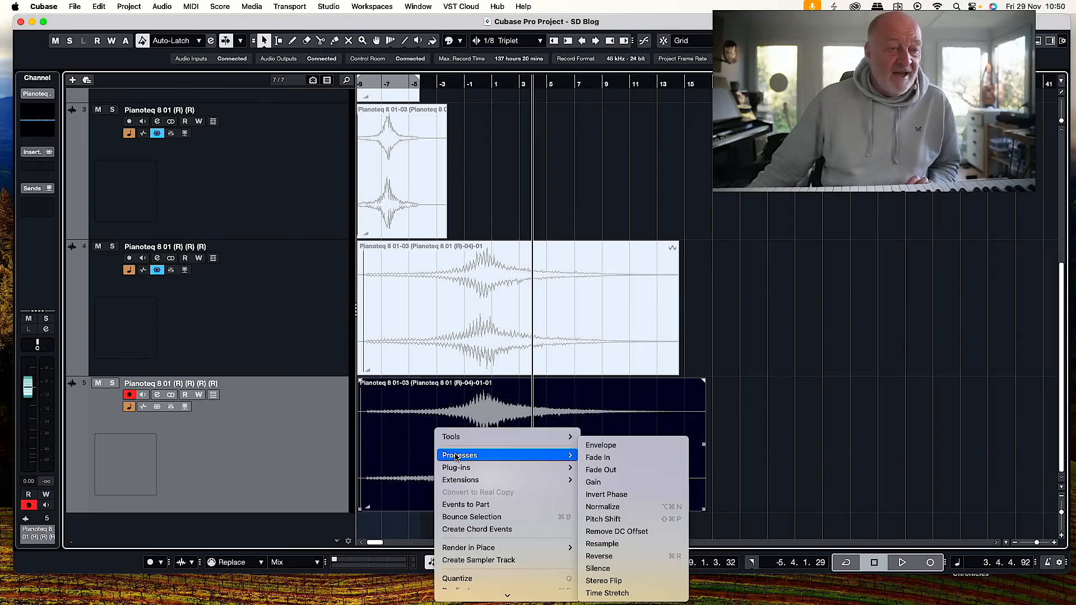
{"action": "left_click", "coordinate": [610, 520]}
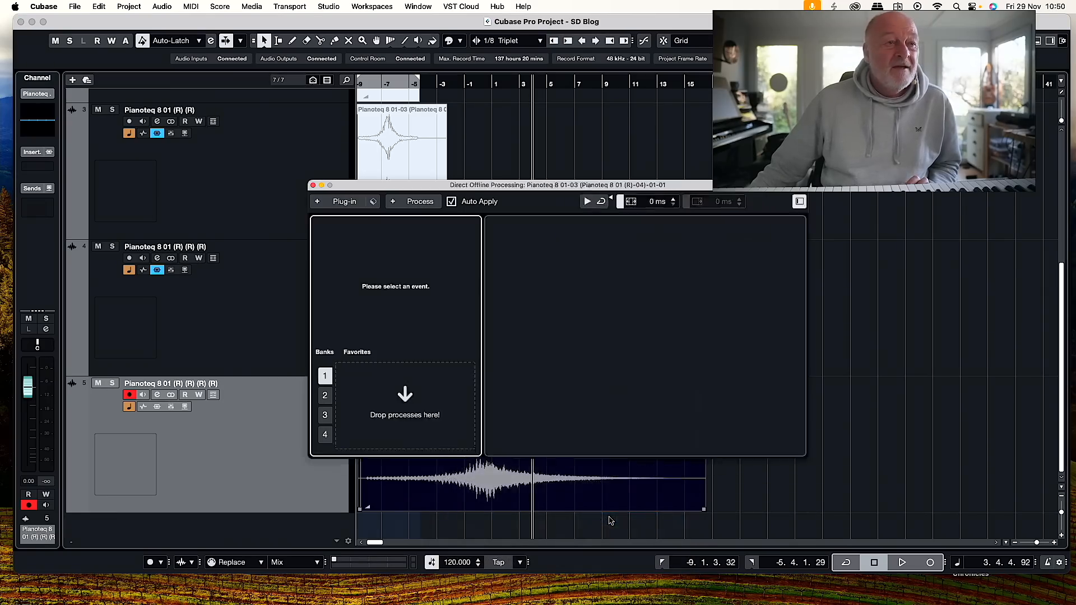
{"action": "left_click", "coordinate": [672, 253]}
{"action": "left_click_drag", "start_coordinate": [508, 176], "coordinate": [597, 148]}
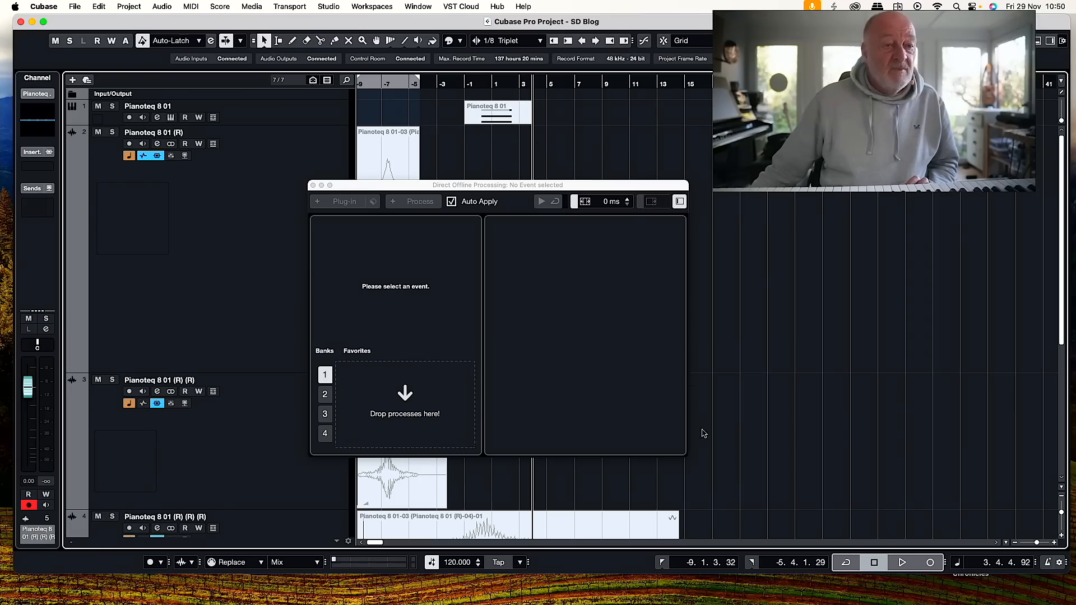
{"action": "left_click", "coordinate": [682, 455]}
{"action": "left_click_drag", "start_coordinate": [445, 189], "coordinate": [328, 65]}
{"action": "scroll", "coordinate": [601, 281], "scroll_direction": "down", "scroll_amount": 5}
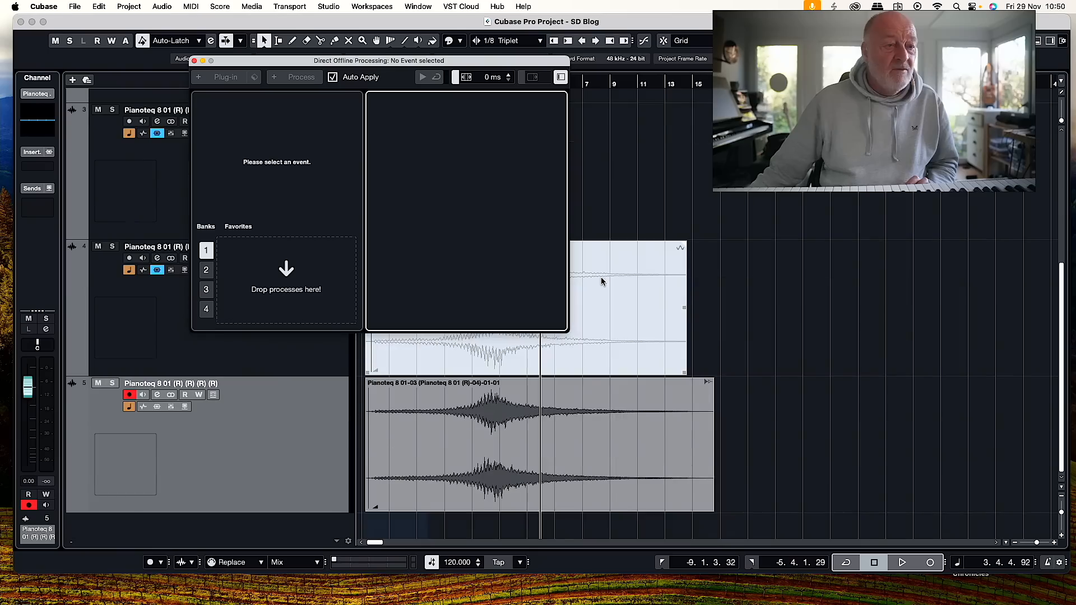
{"action": "left_click", "coordinate": [506, 420]}
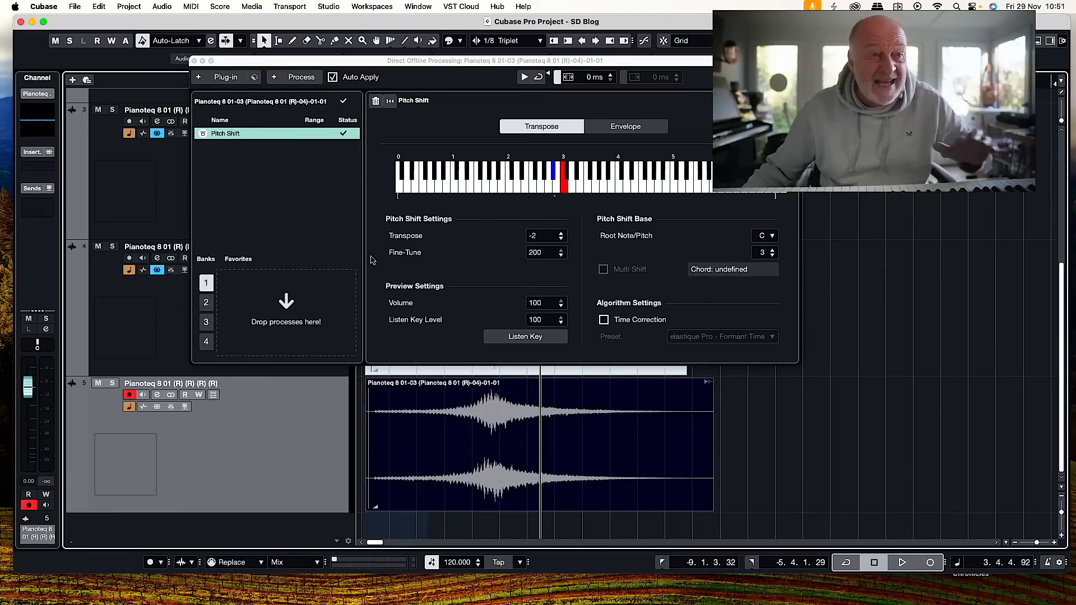
Switch Pitch Shift to Envelope mode with Range 12, bend the curve down to the lowest pitch after the swell's peak and close the processing window.
{"action": "left_click", "coordinate": [622, 127]}
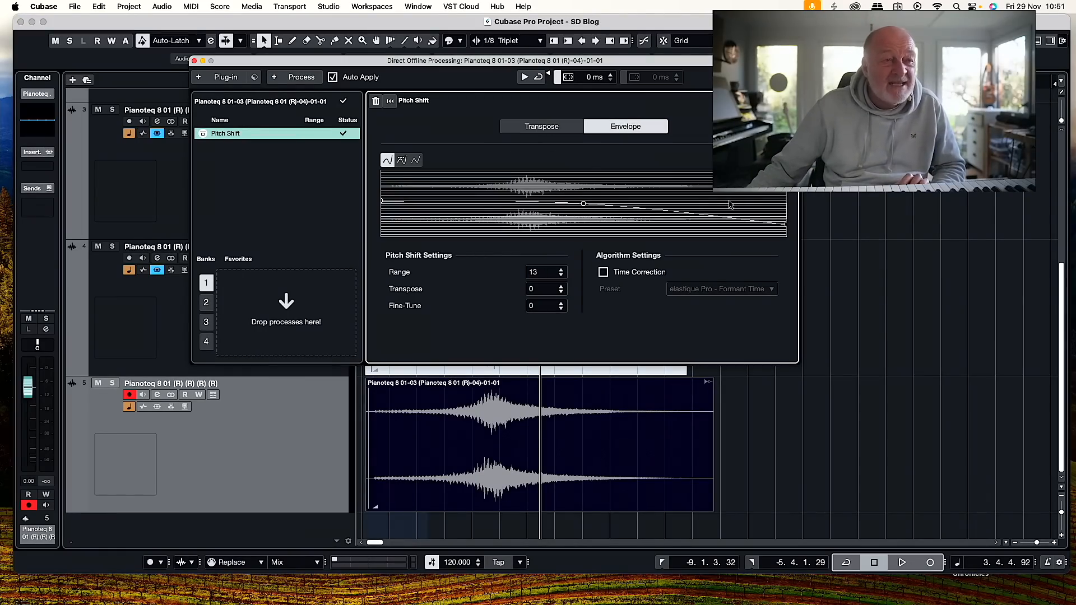
{"action": "left_click_drag", "start_coordinate": [536, 272], "coordinate": [541, 375]}
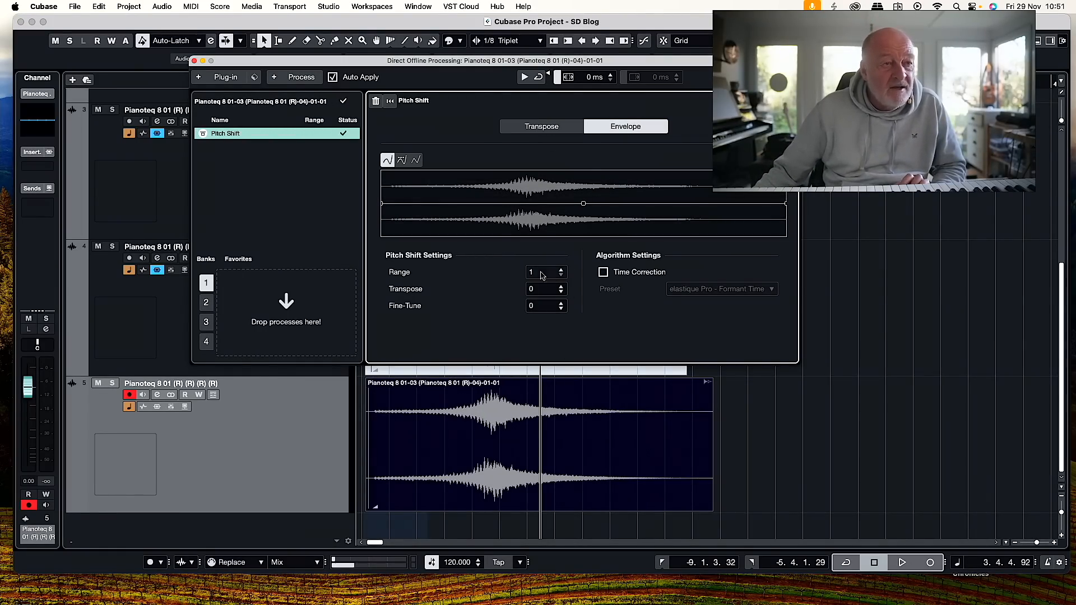
{"action": "left_click_drag", "start_coordinate": [546, 275], "coordinate": [549, 219]}
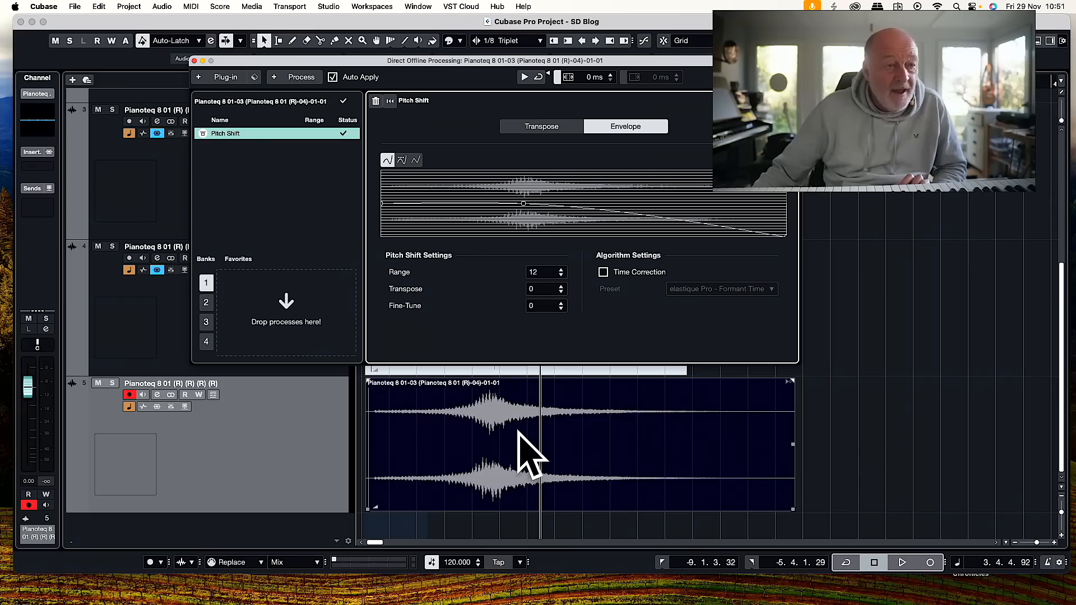
{"action": "left_click", "coordinate": [194, 60]}
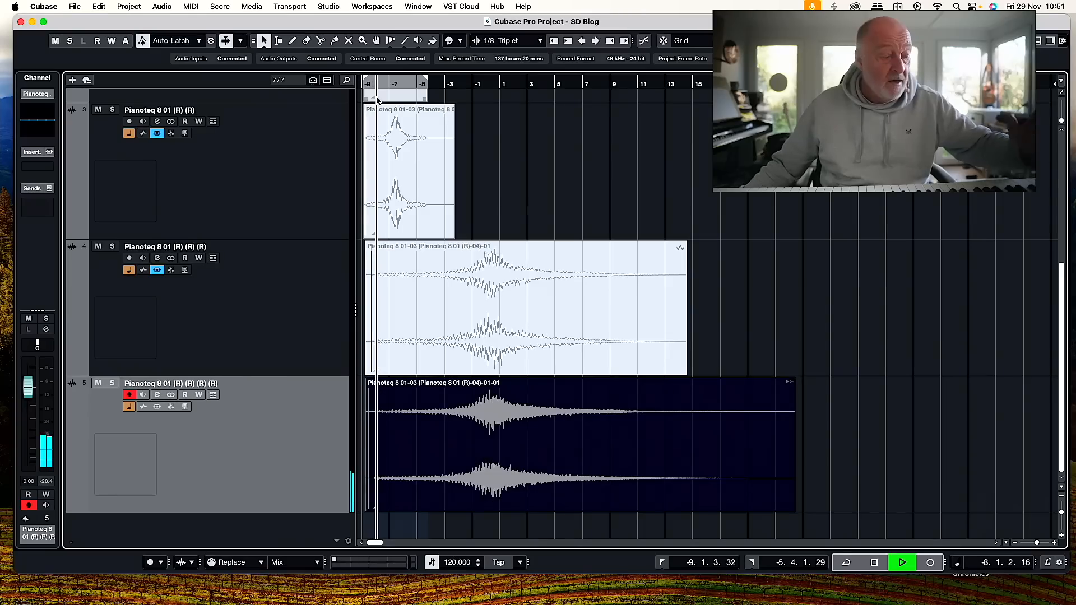
Play the pitch-bent swell from its start and stop playback partway through its tail.
{"action": "scroll", "coordinate": [586, 139], "scroll_direction": "up", "scroll_amount": 1}
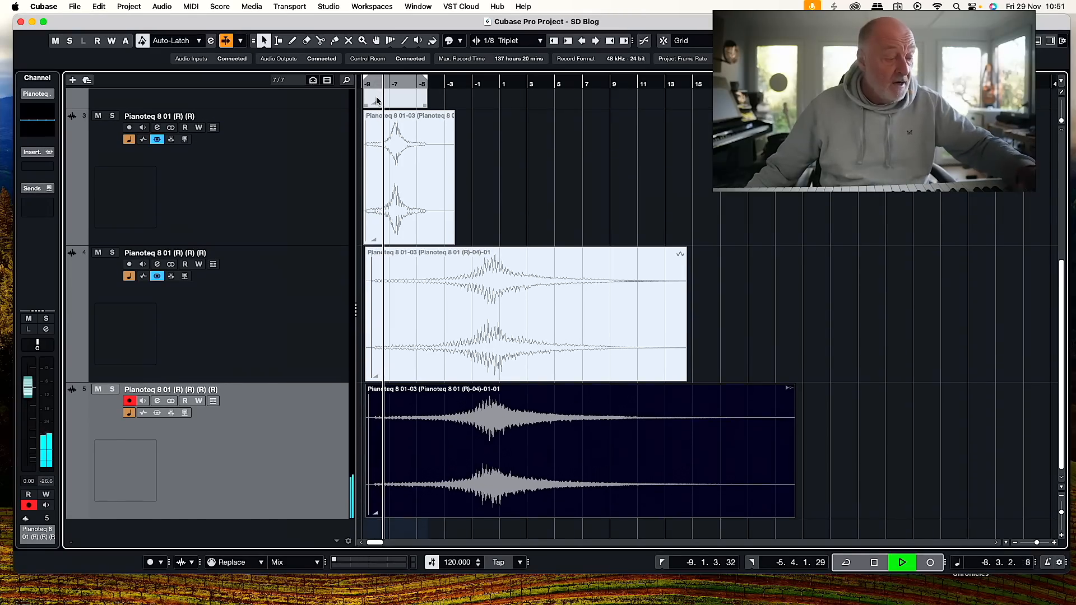
{"action": "scroll", "coordinate": [623, 141], "scroll_direction": "up", "scroll_amount": 1}
{"action": "scroll", "coordinate": [531, 154], "scroll_direction": "down", "scroll_amount": 2}
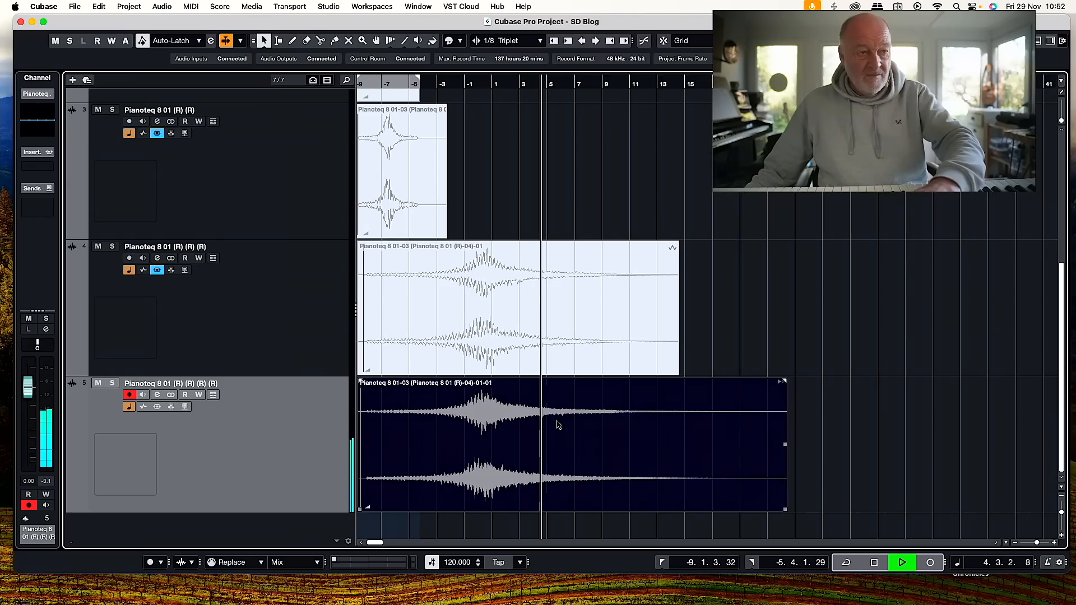
{"action": "key", "text": "space"}
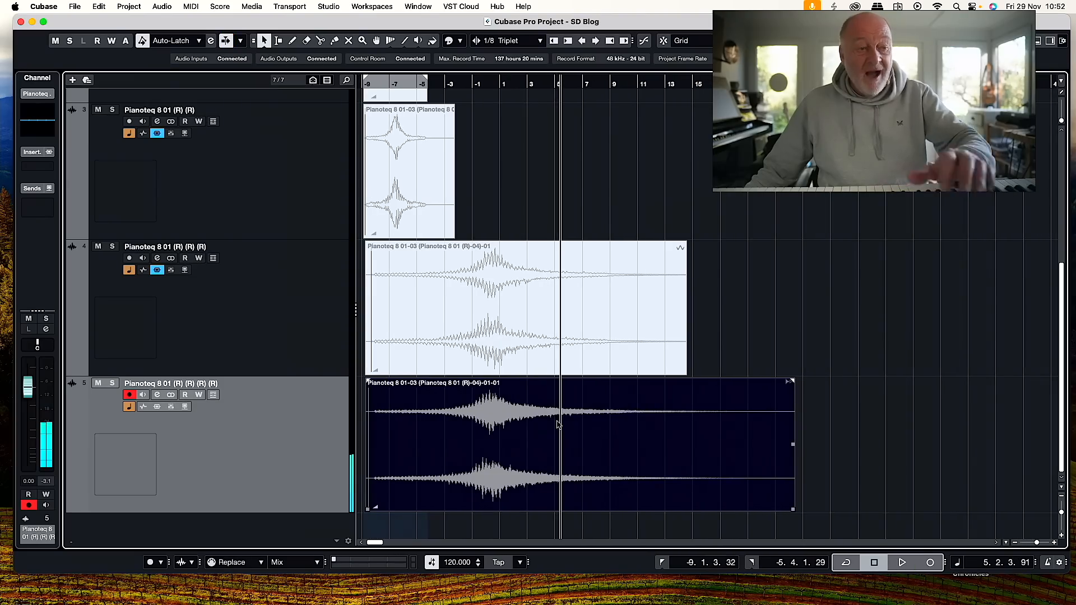
Copy the pitch-bent swell to a new track and reverse it, then copy that to another track near bar -1 and reverse it.
{"action": "left_click_drag", "start_coordinate": [521, 420], "coordinate": [526, 534]}
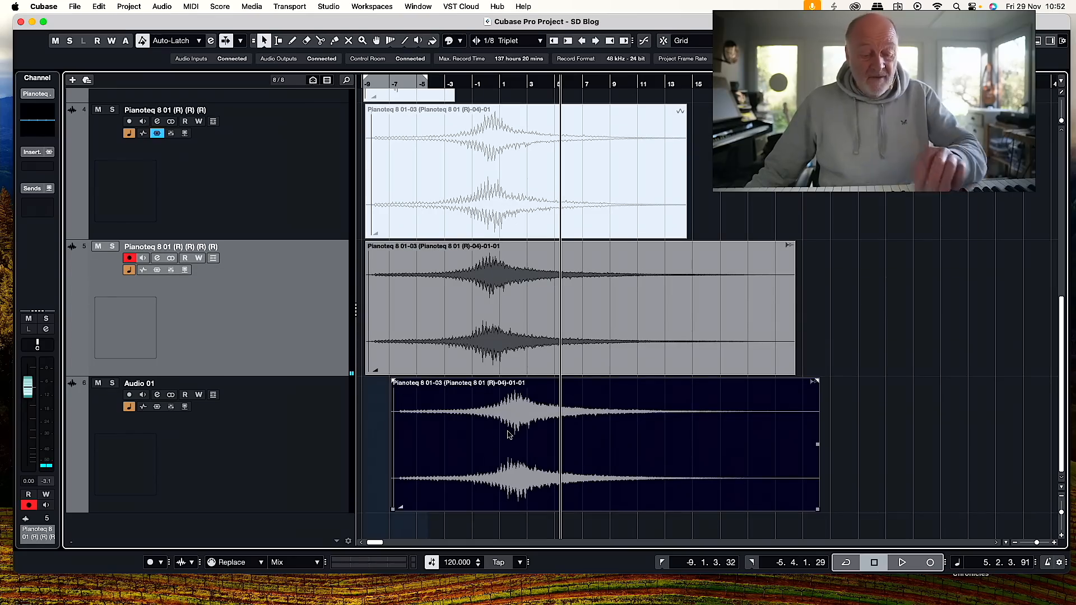
{"action": "key", "text": "shift+r"}
{"action": "left_click_drag", "start_coordinate": [635, 436], "coordinate": [748, 529]}
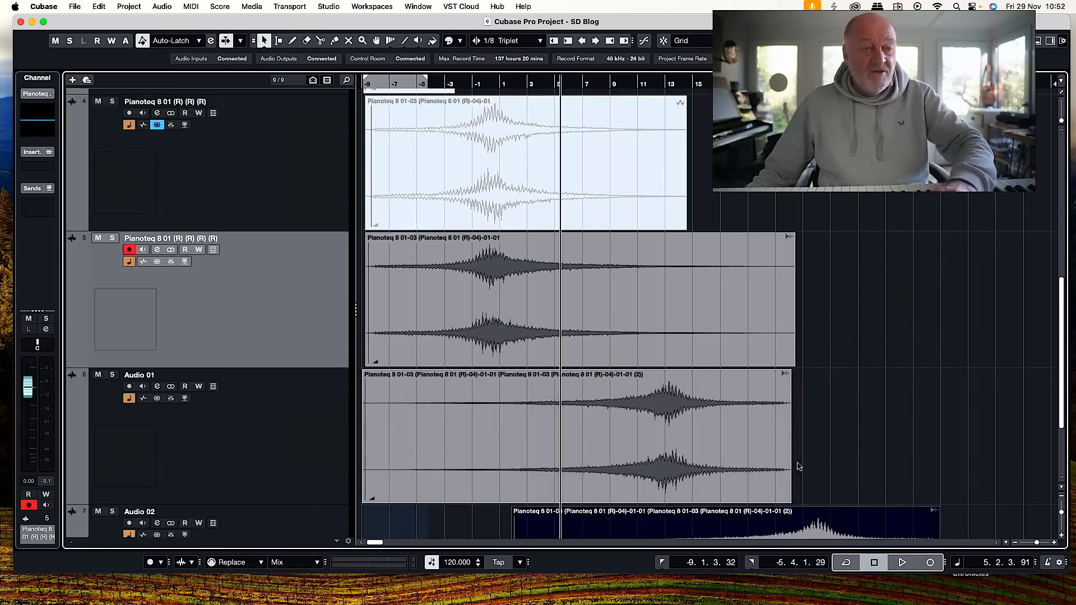
{"action": "scroll", "coordinate": [799, 467], "scroll_direction": "down", "scroll_amount": 3}
{"action": "key", "text": "shift+r"}
Copy the second swell copy to a further new track, starting at about bar 2, and reverse it.
{"action": "left_click_drag", "start_coordinate": [776, 447], "coordinate": [750, 535]}
{"action": "scroll", "coordinate": [754, 497], "scroll_direction": "down", "scroll_amount": 2}
{"action": "scroll", "coordinate": [753, 496], "scroll_direction": "down", "scroll_amount": 1}
{"action": "scroll", "coordinate": [753, 496], "scroll_direction": "up", "scroll_amount": 3}
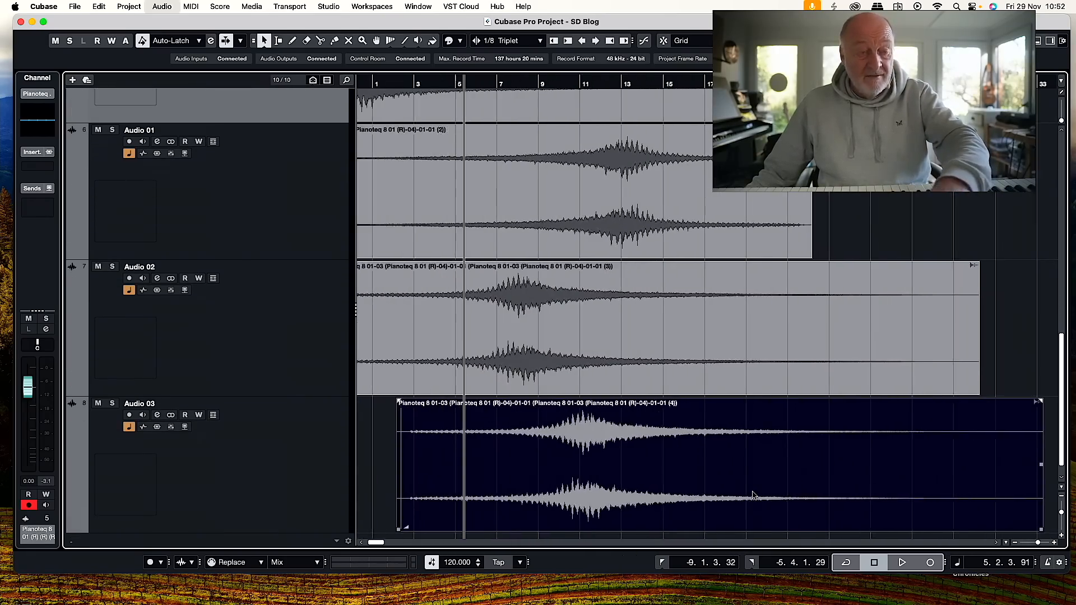
{"action": "key", "text": "shift+r"}
Play the layered swell events together from the start of the arrangement.
{"action": "scroll", "coordinate": [727, 468], "scroll_direction": "up", "scroll_amount": 5}
{"action": "scroll", "coordinate": [728, 468], "scroll_direction": "left", "scroll_amount": 4}
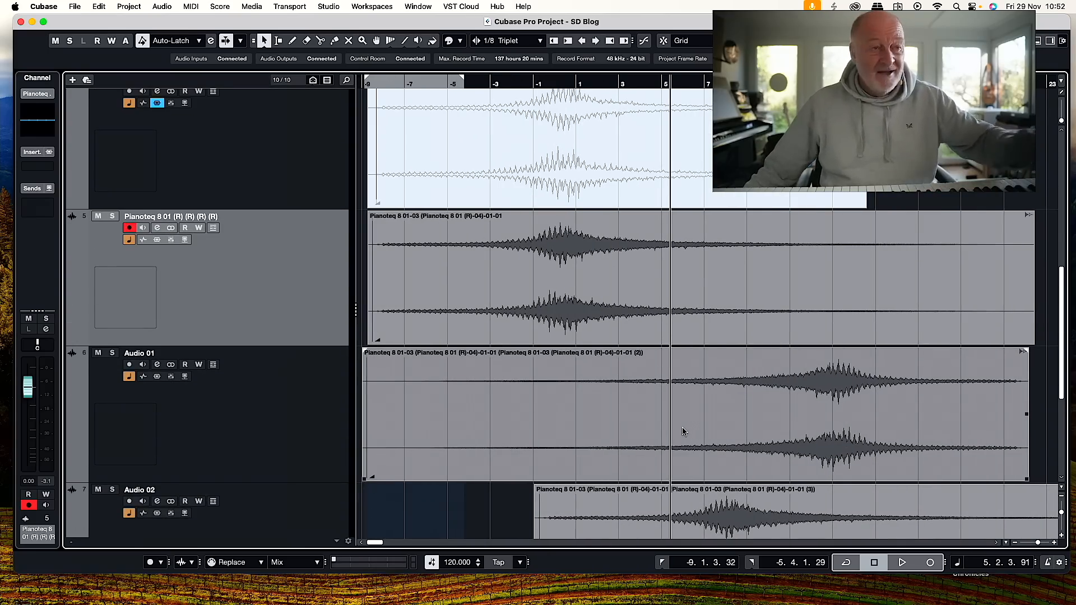
{"action": "key", "text": "g"}
{"action": "key", "text": "g"}
{"action": "key", "text": "g"}
{"action": "key", "text": "g"}
{"action": "scroll", "coordinate": [530, 297], "scroll_direction": "down", "scroll_amount": 1}
{"action": "scroll", "coordinate": [528, 297], "scroll_direction": "down", "scroll_amount": 1}
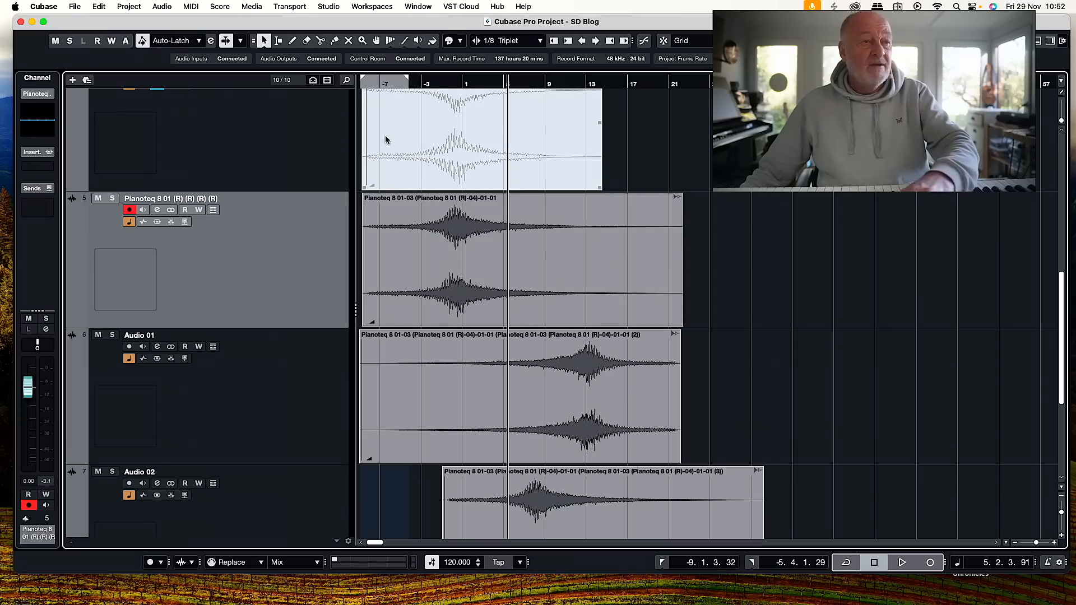
{"action": "left_click", "coordinate": [363, 82]}
{"action": "key", "text": "space"}
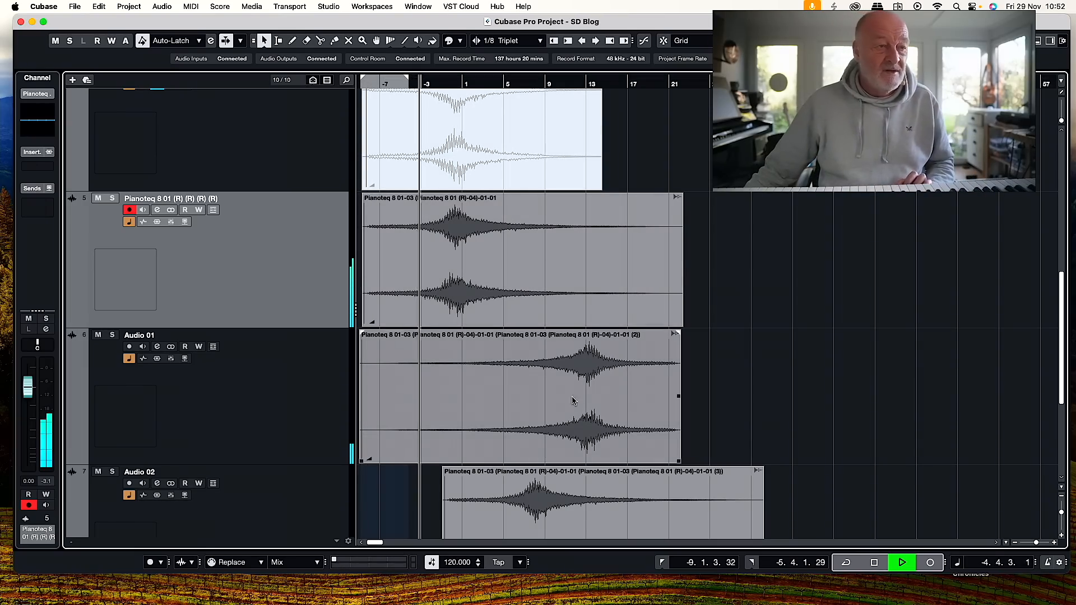
Trim about 8 bars off the start of the reversed swell on Audio 01 and slide it back to the original swell's start.
{"action": "left_click_drag", "start_coordinate": [602, 411], "coordinate": [551, 429]}
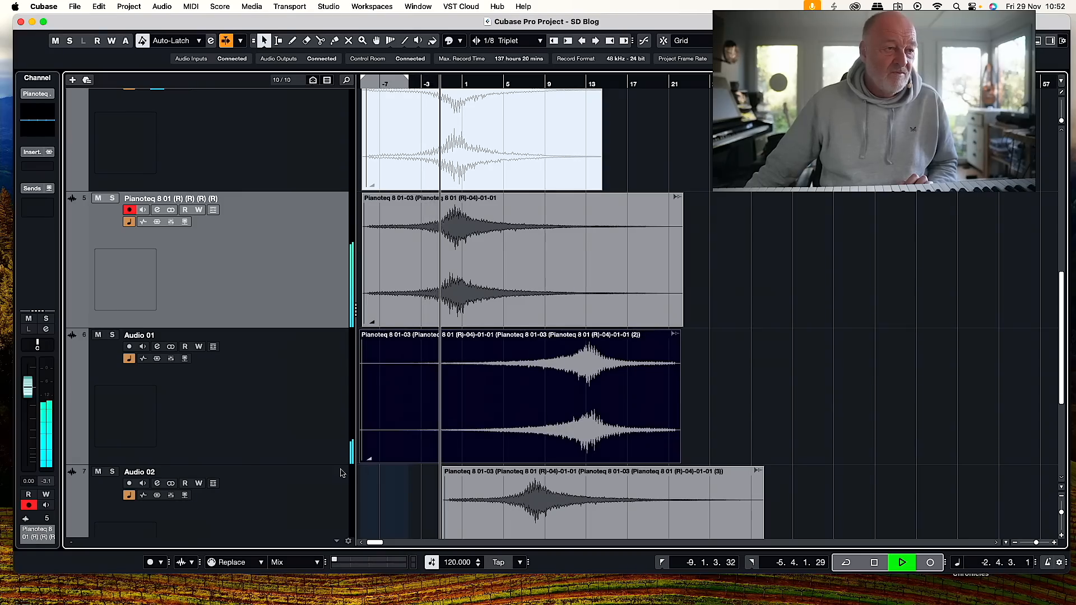
{"action": "left_click_drag", "start_coordinate": [361, 461], "coordinate": [441, 460]}
{"action": "left_click_drag", "start_coordinate": [564, 424], "coordinate": [487, 426]}
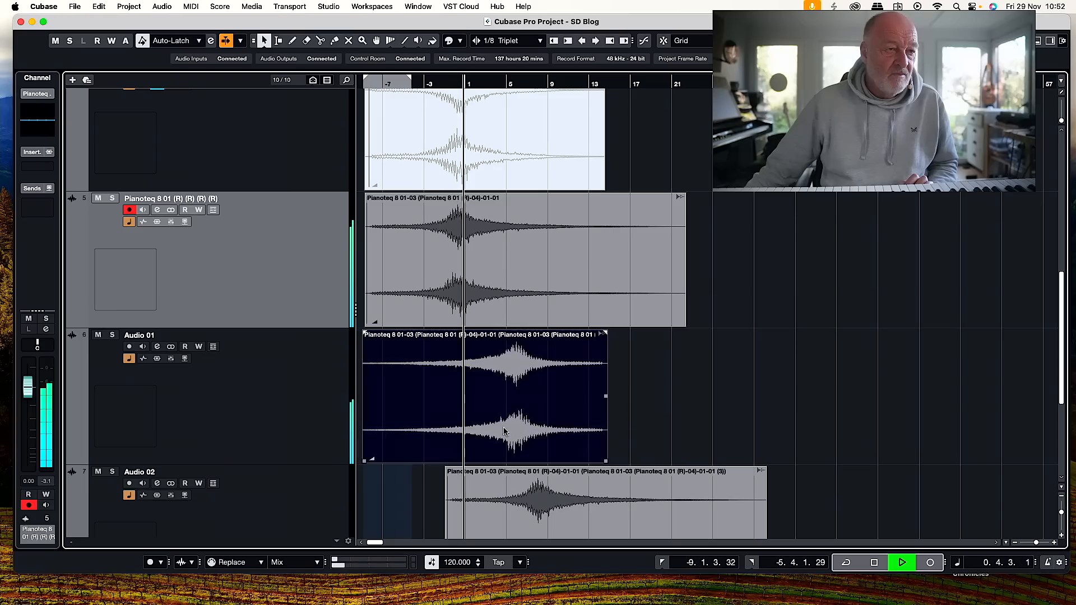
Move the Audio 02 swell about 2 bars later and the Audio 03 swell about 7 bars earlier, and stop playback.
{"action": "scroll", "coordinate": [614, 507], "scroll_direction": "down", "scroll_amount": 3}
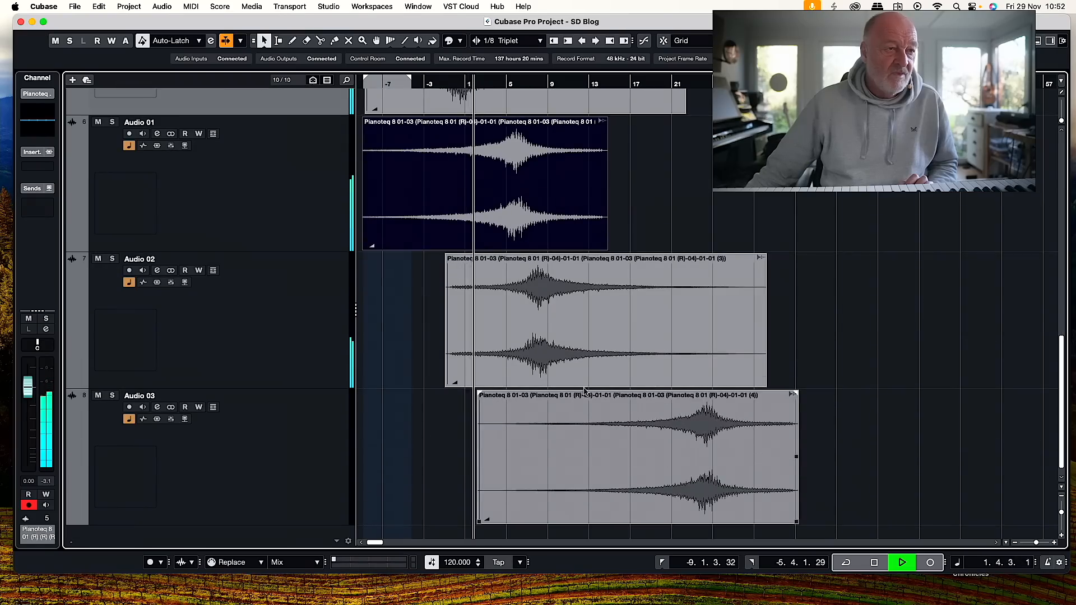
{"action": "left_click", "coordinate": [586, 337]}
{"action": "left_click_drag", "start_coordinate": [586, 337], "coordinate": [607, 337]}
{"action": "left_click_drag", "start_coordinate": [655, 456], "coordinate": [622, 457]}
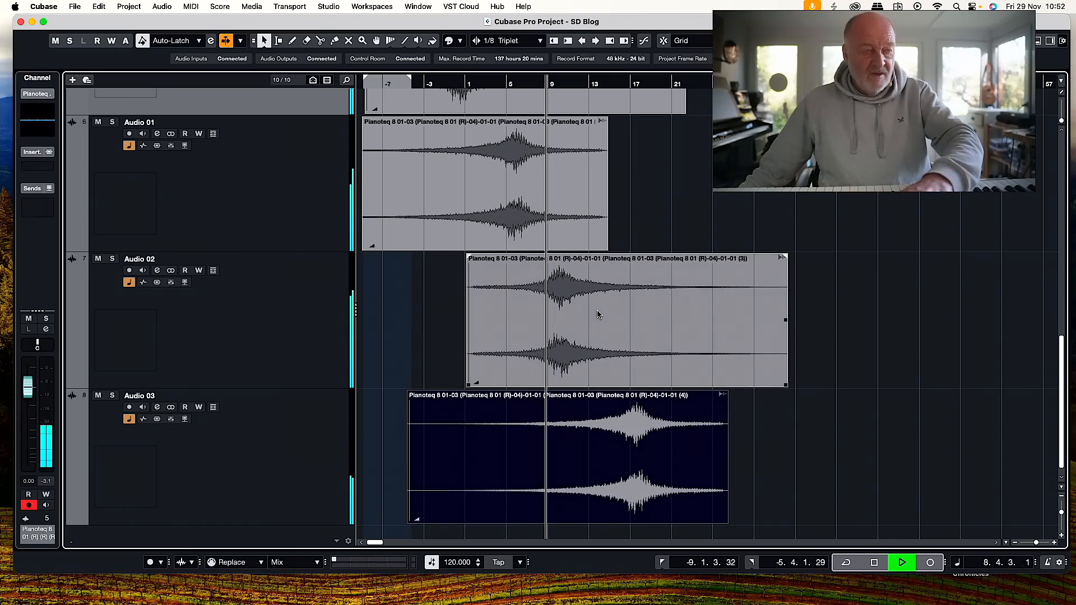
{"action": "key", "text": "space"}
Select the original pitch-bent swell with the layered swell and set the locators around the selection, from about bar -9 to bar 26.
{"action": "scroll", "coordinate": [580, 355], "scroll_direction": "down", "scroll_amount": 3}
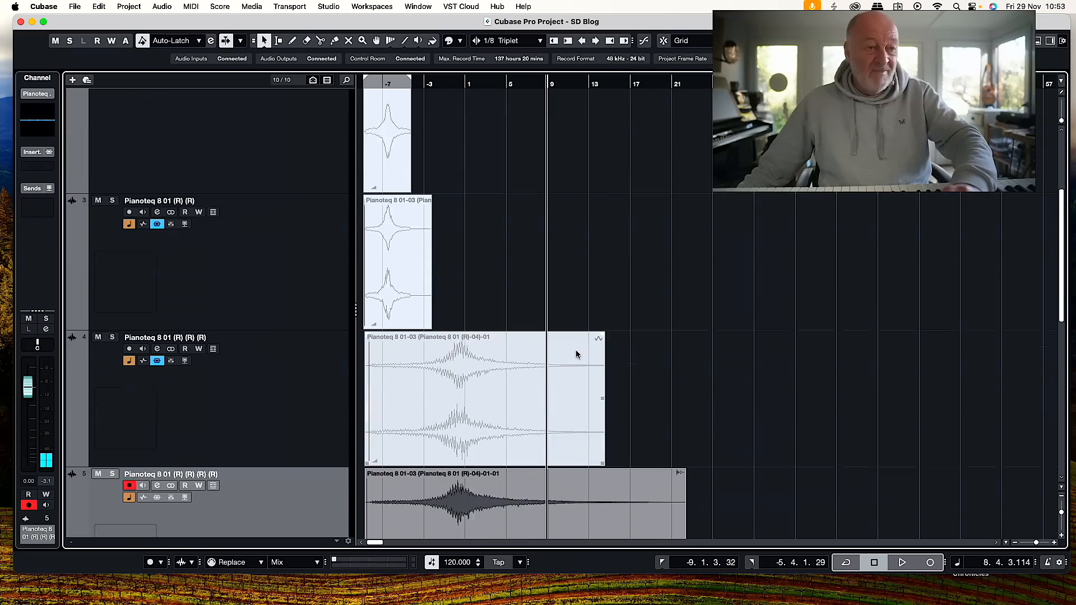
{"action": "left_click", "coordinate": [505, 430]}
{"action": "key", "text": "p"}
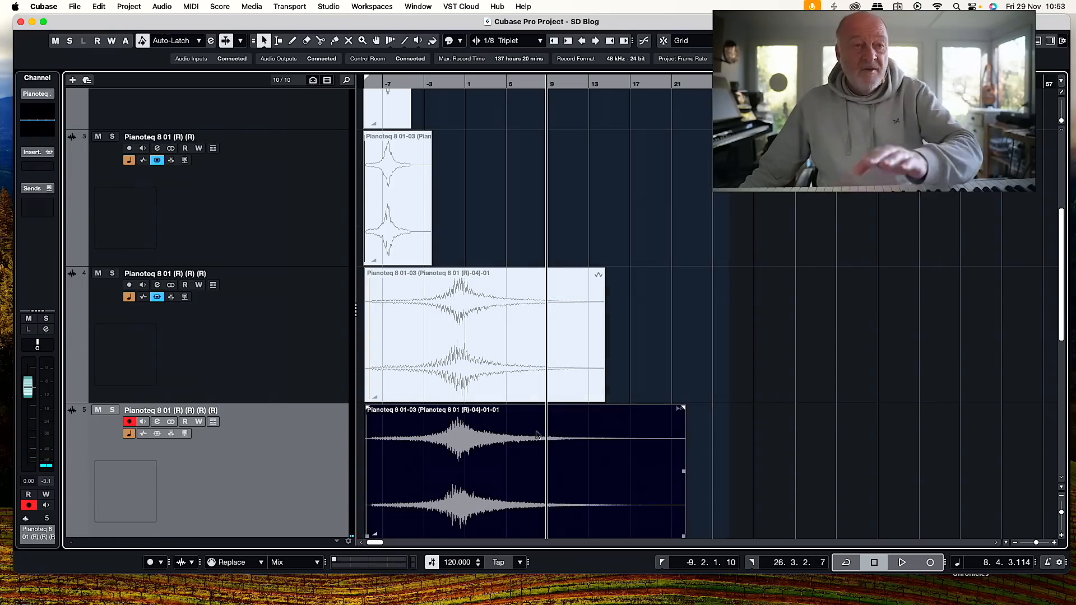
Export the stereo mix between the locators as a 24-bit Wave named PIANO THINGY, with an audio track created from it after export.
{"action": "scroll", "coordinate": [531, 431], "scroll_direction": "down", "scroll_amount": 1}
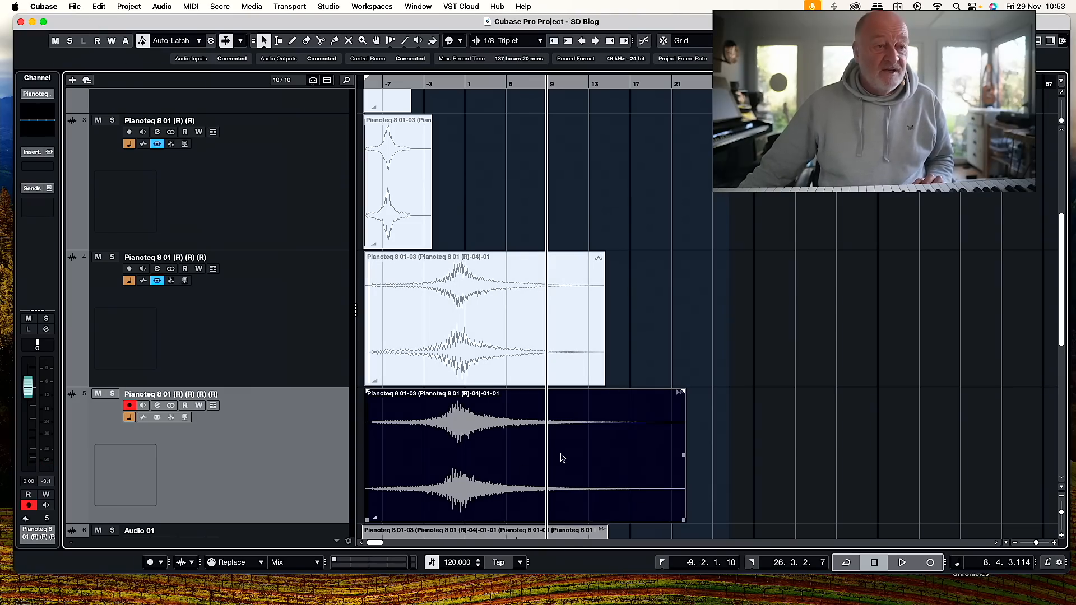
{"action": "scroll", "coordinate": [499, 486], "scroll_direction": "down", "scroll_amount": 6}
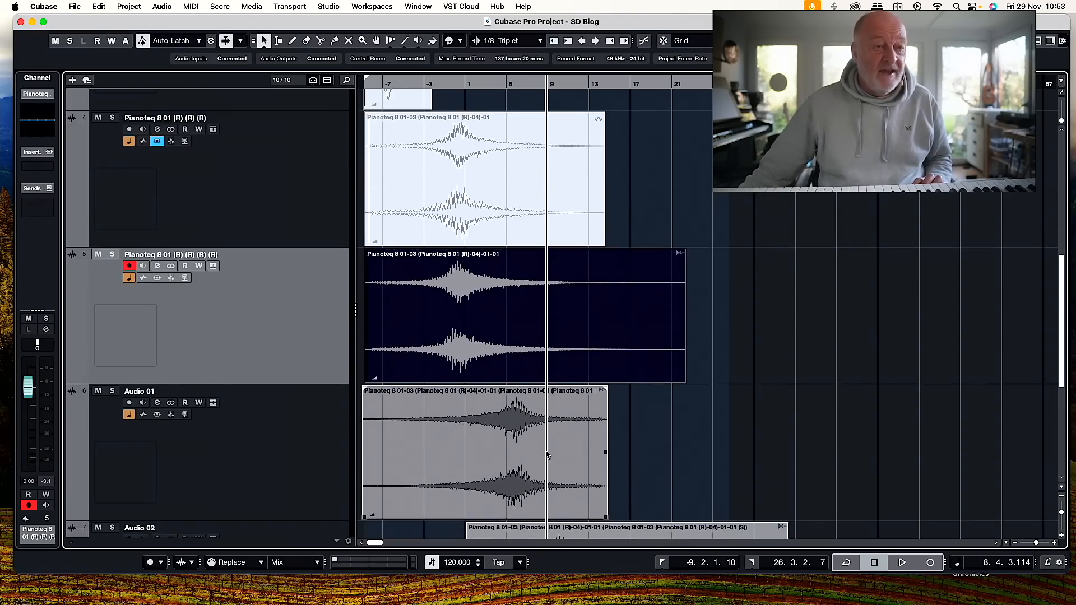
{"action": "scroll", "coordinate": [549, 454], "scroll_direction": "up", "scroll_amount": 4}
{"action": "scroll", "coordinate": [550, 454], "scroll_direction": "down", "scroll_amount": 2}
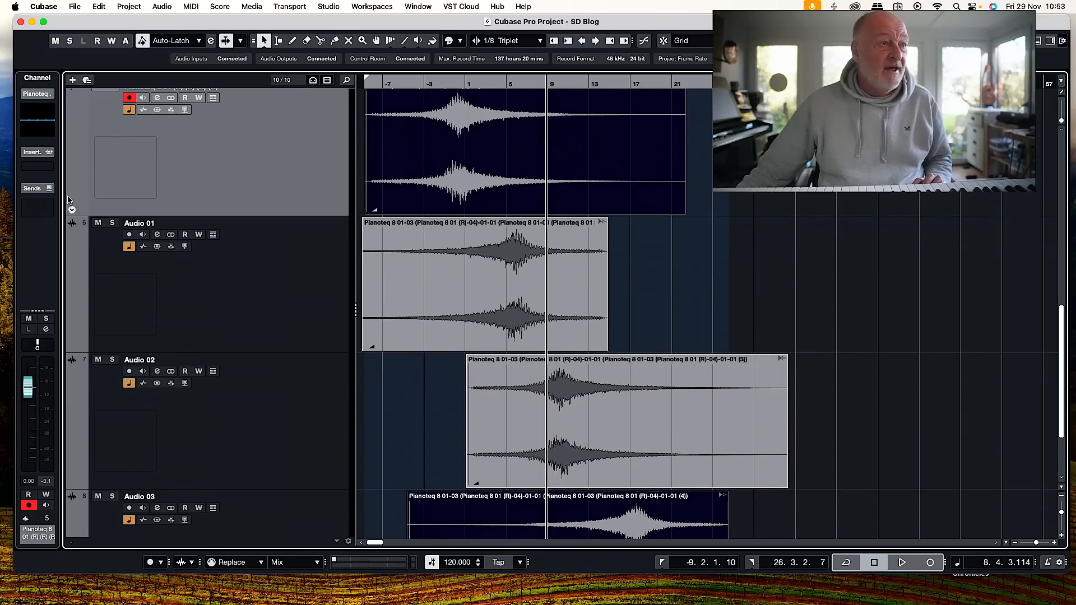
{"action": "left_click", "coordinate": [71, 8]}
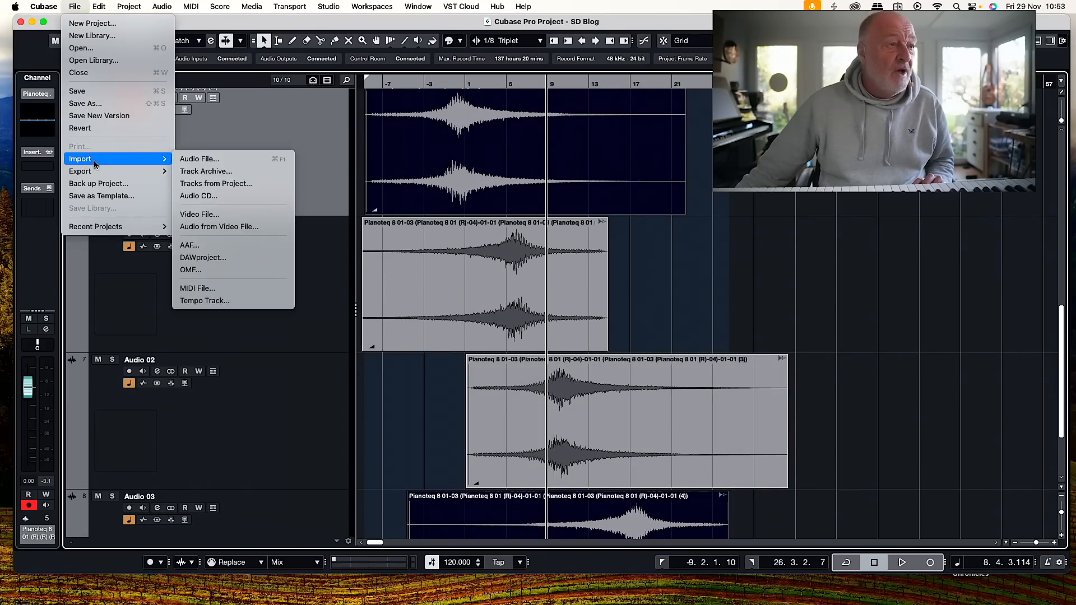
{"action": "mouse_move", "coordinate": [145, 171]}
{"action": "left_click", "coordinate": [228, 172]}
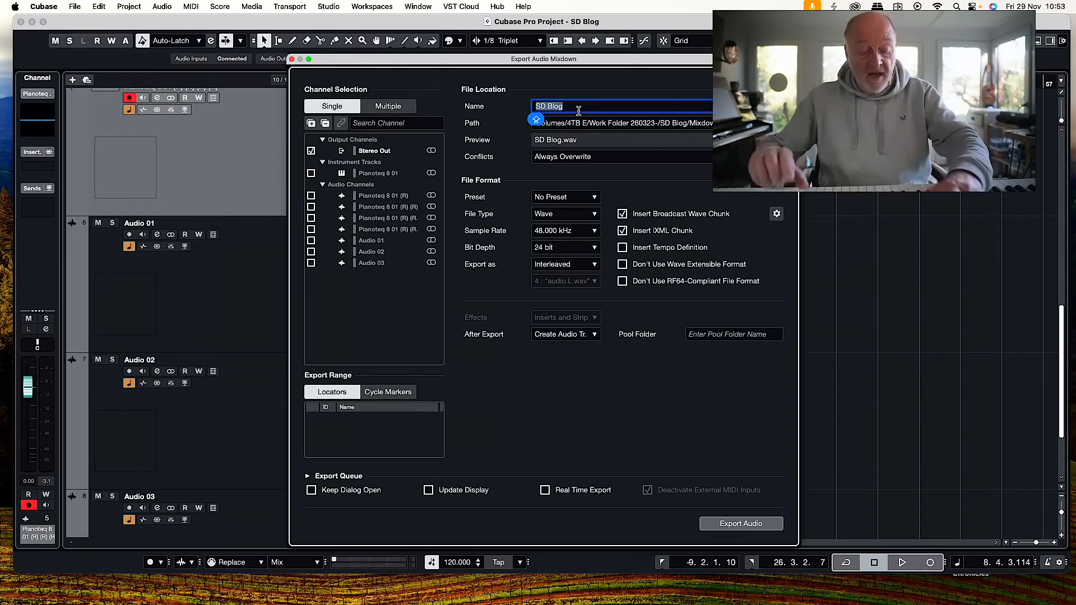
{"action": "type", "text": "PIANO THINGY"}
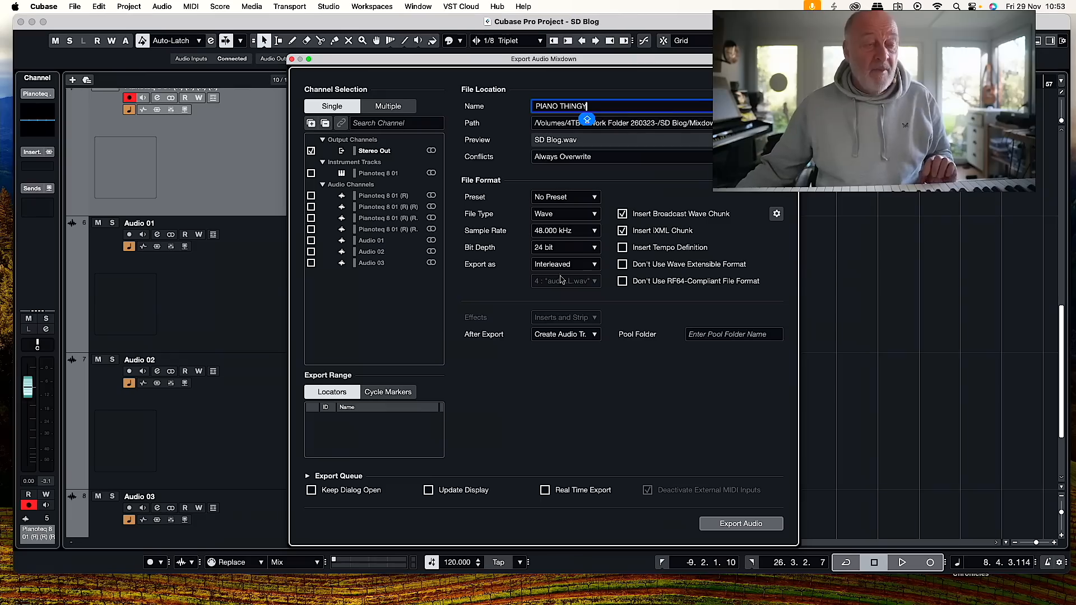
{"action": "left_click", "coordinate": [592, 336]}
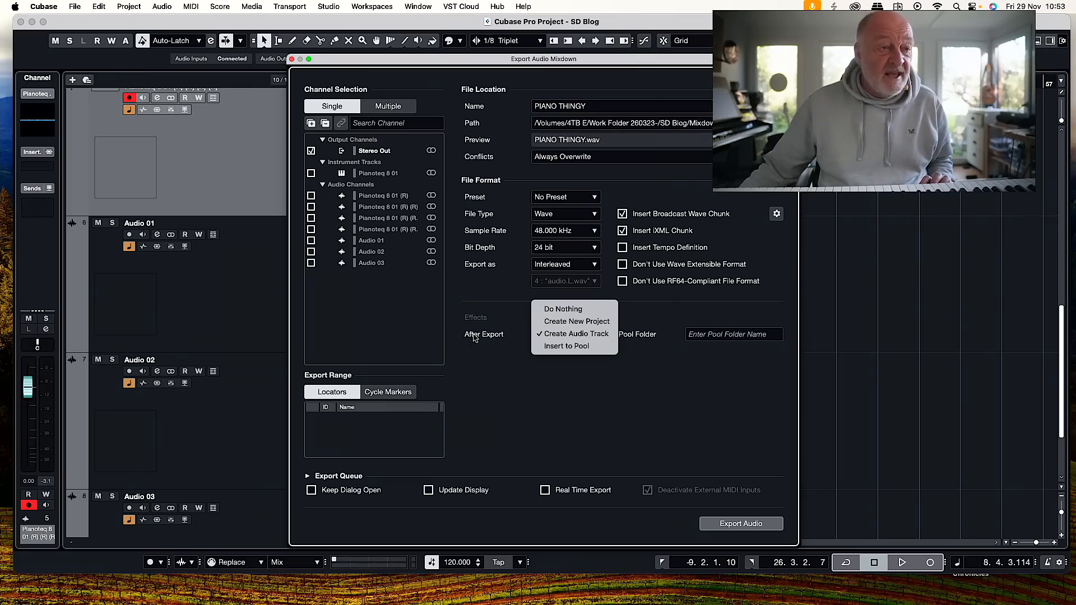
{"action": "left_click", "coordinate": [586, 335]}
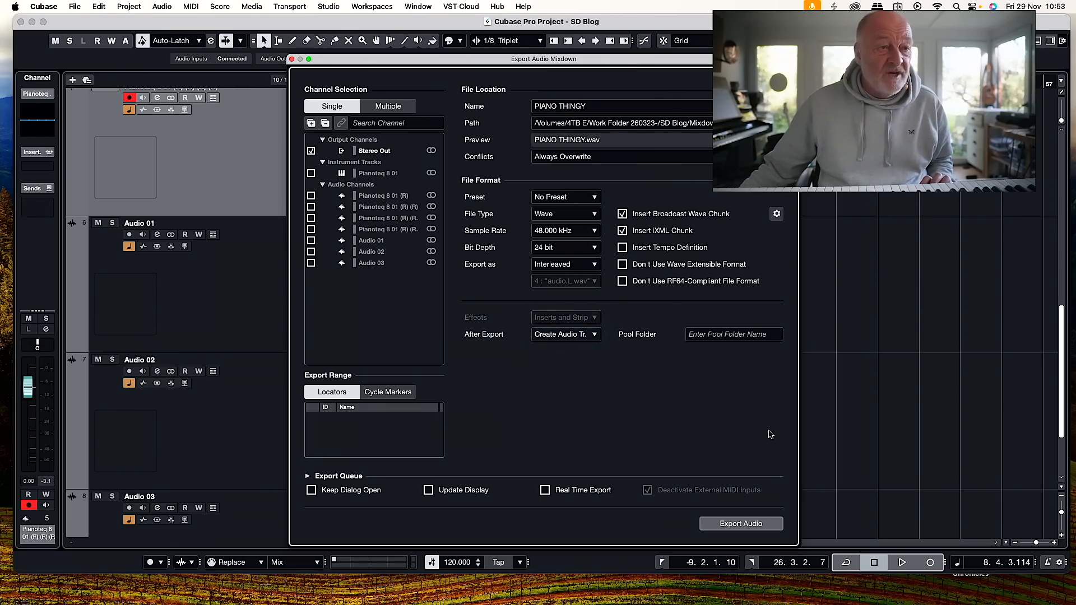
{"action": "left_click", "coordinate": [733, 526]}
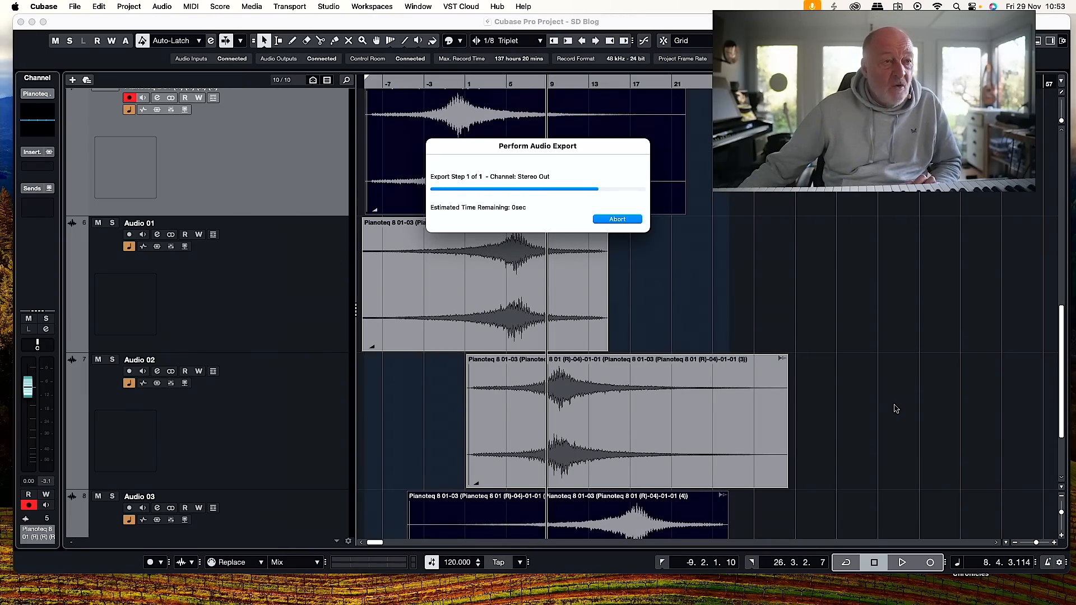
Add a sampler track below the PIANO THINGY track and load the PIANO THINGY mixdown into its sampler.
{"action": "left_click", "coordinate": [483, 280]}
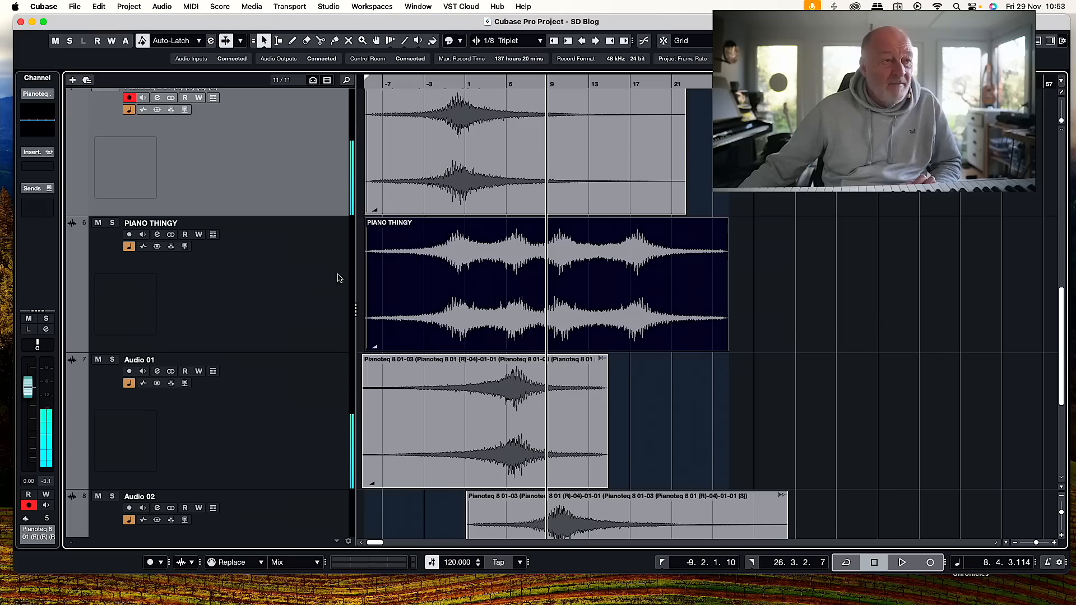
{"action": "left_click", "coordinate": [324, 277]}
{"action": "scroll", "coordinate": [128, 99], "scroll_direction": "down", "scroll_amount": 1}
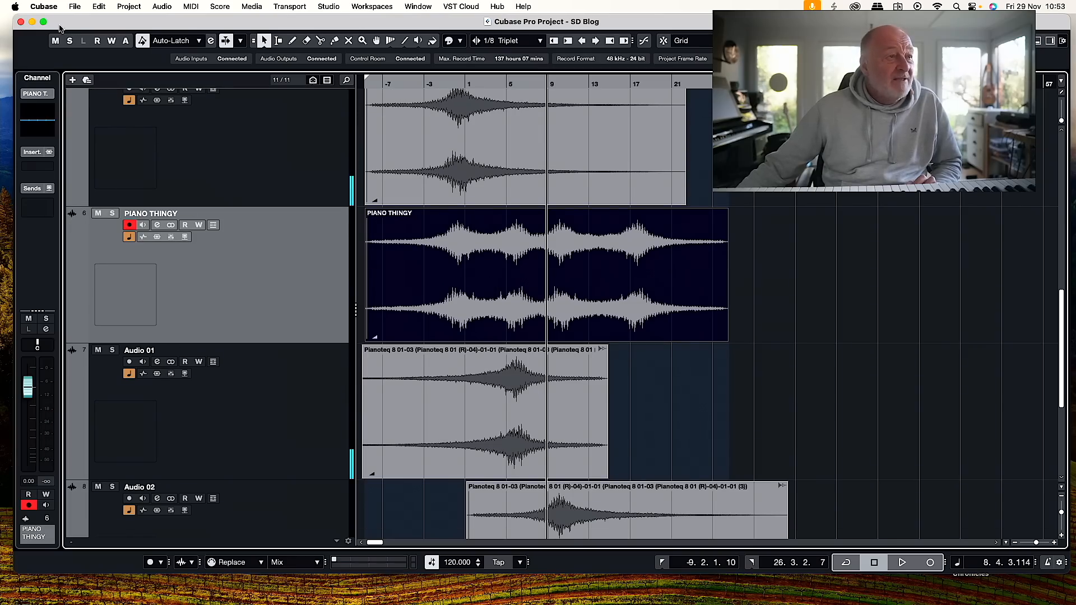
{"action": "left_click", "coordinate": [73, 79]}
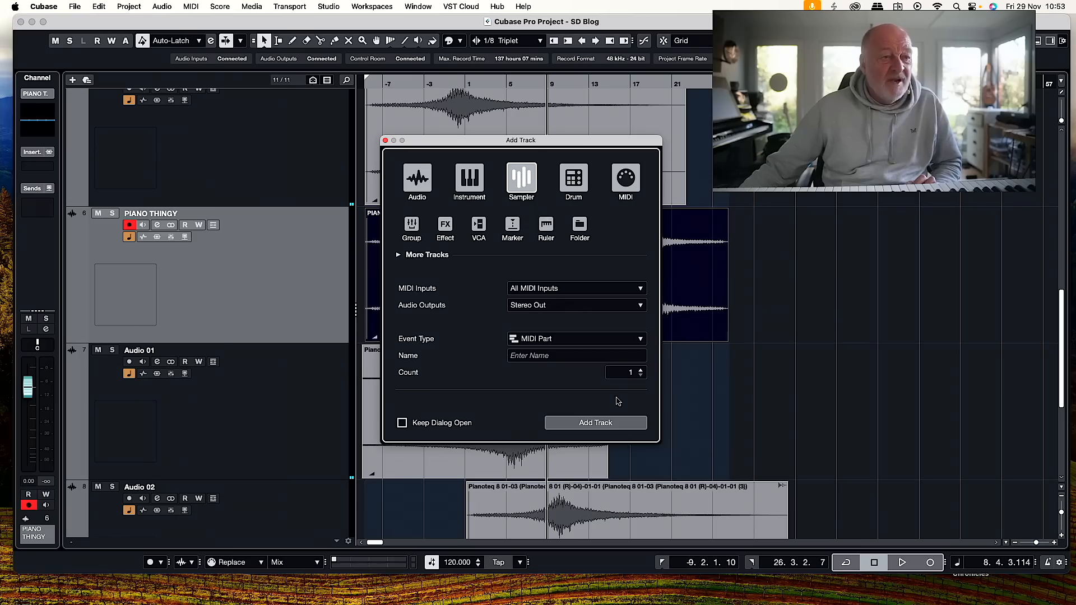
{"action": "left_click", "coordinate": [595, 424]}
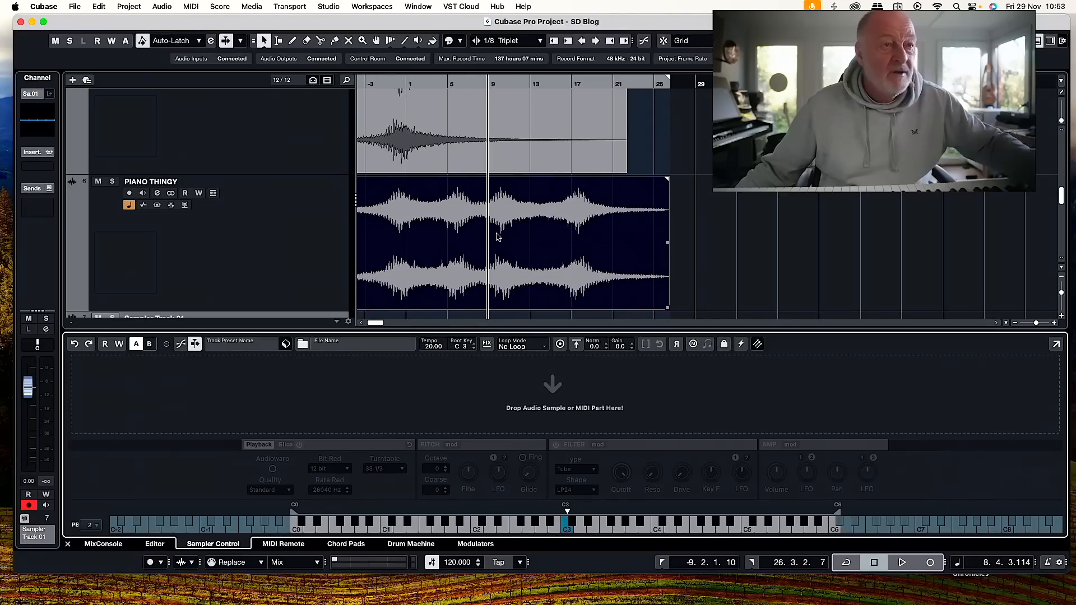
{"action": "left_click_drag", "start_coordinate": [493, 391], "coordinate": [493, 390]}
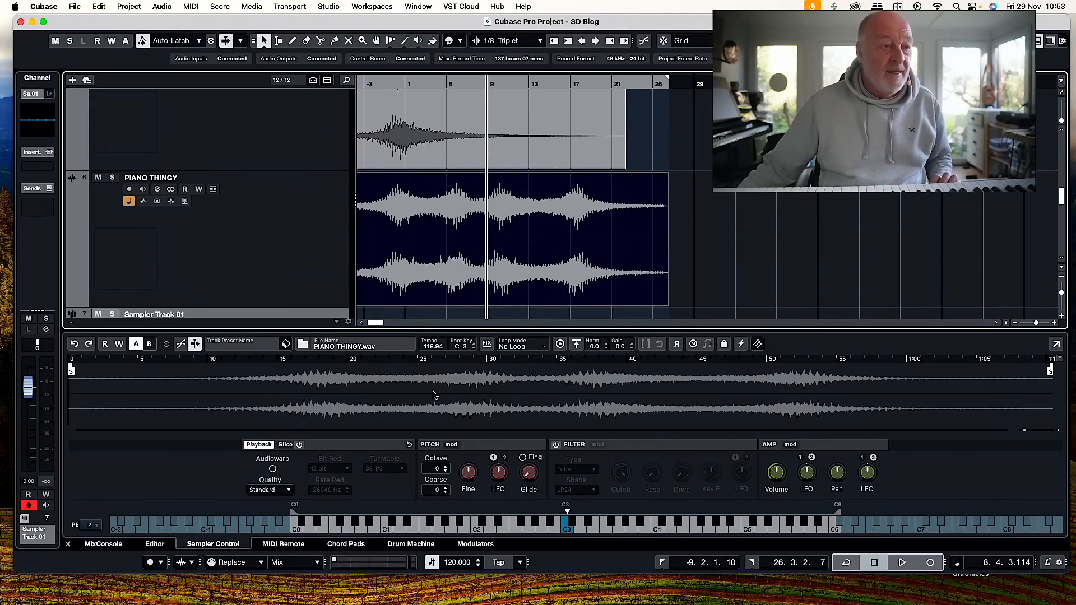
Fade in the loaded PIANO THINGY sample over about its first 12 seconds and select roughly its first 6 seconds.
{"action": "left_click_drag", "start_coordinate": [72, 366], "coordinate": [234, 365]}
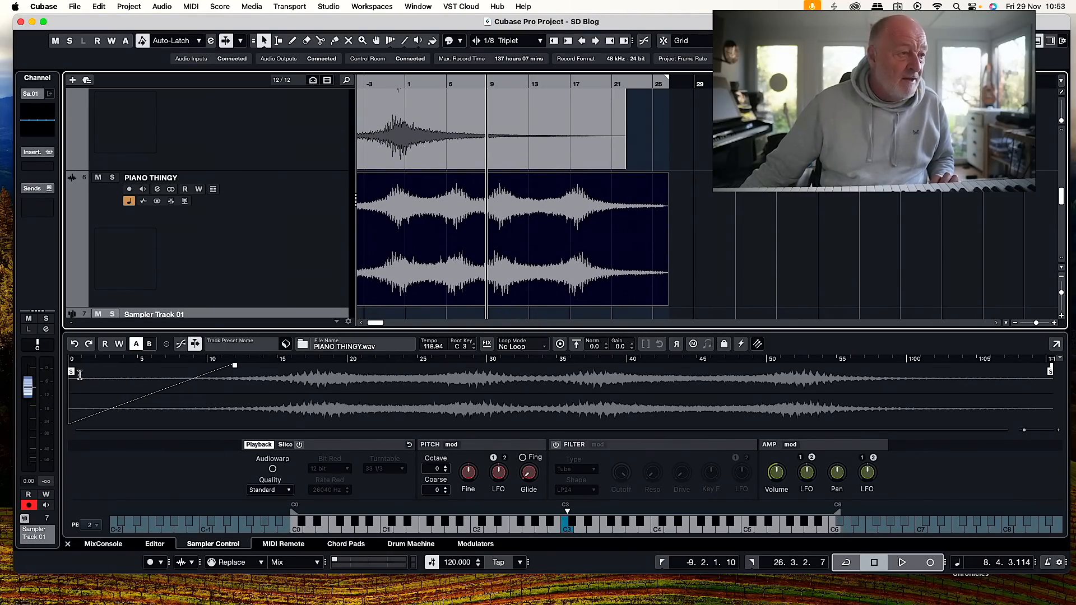
{"action": "left_click_drag", "start_coordinate": [73, 387], "coordinate": [149, 387]}
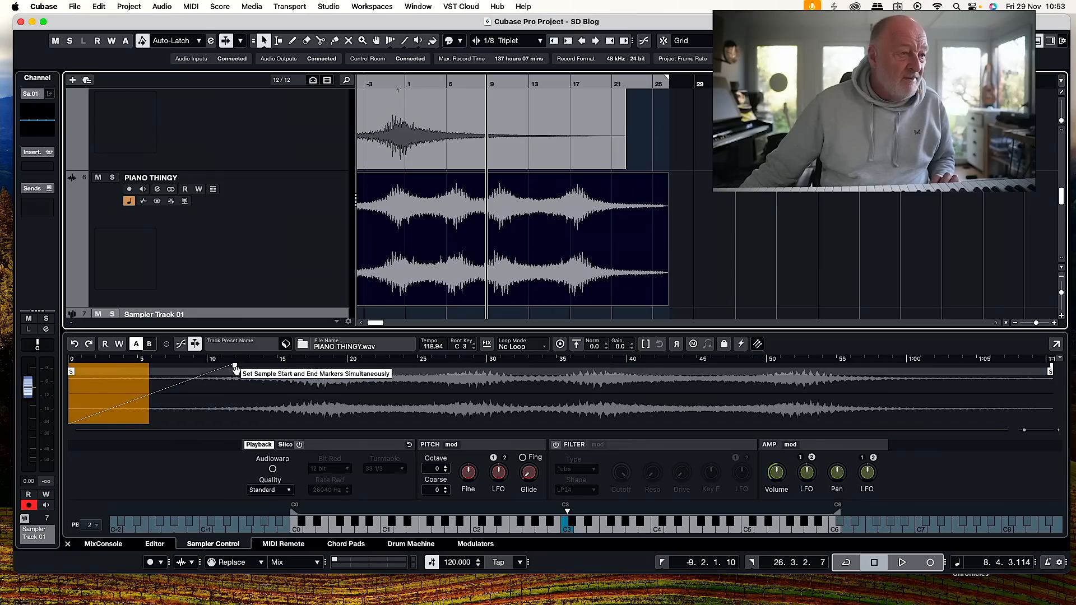